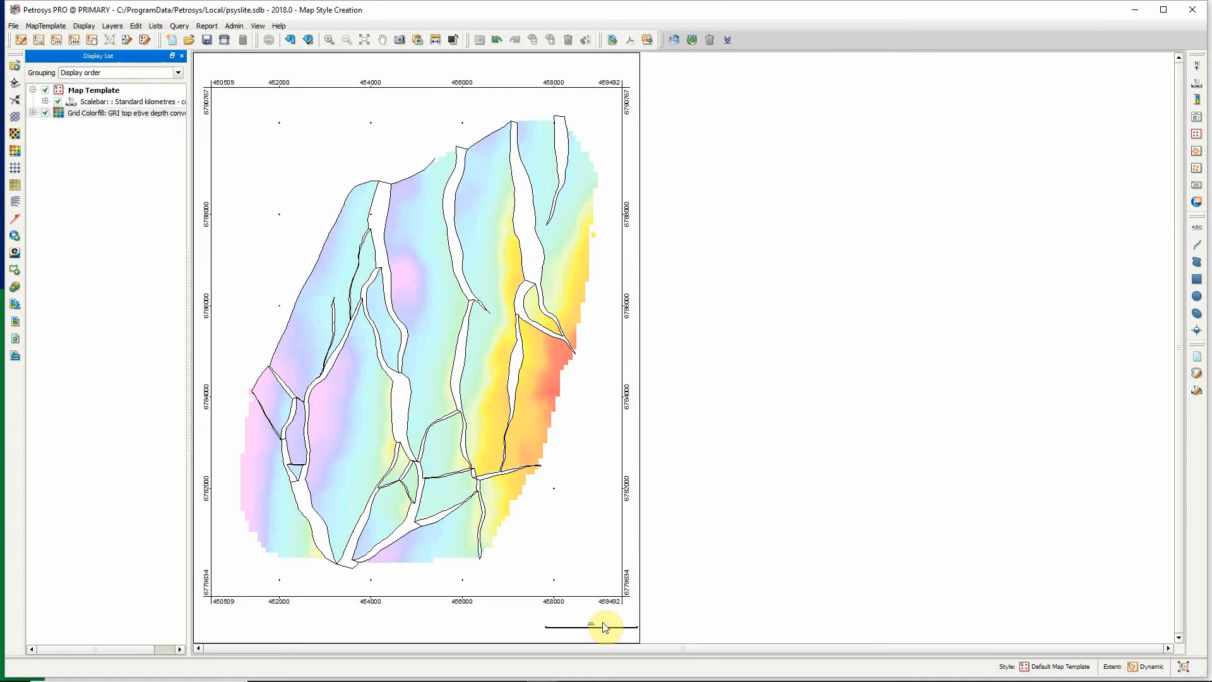
Open the current map template's style for editing and place its dialog clear of the map.
left_click(45, 26)
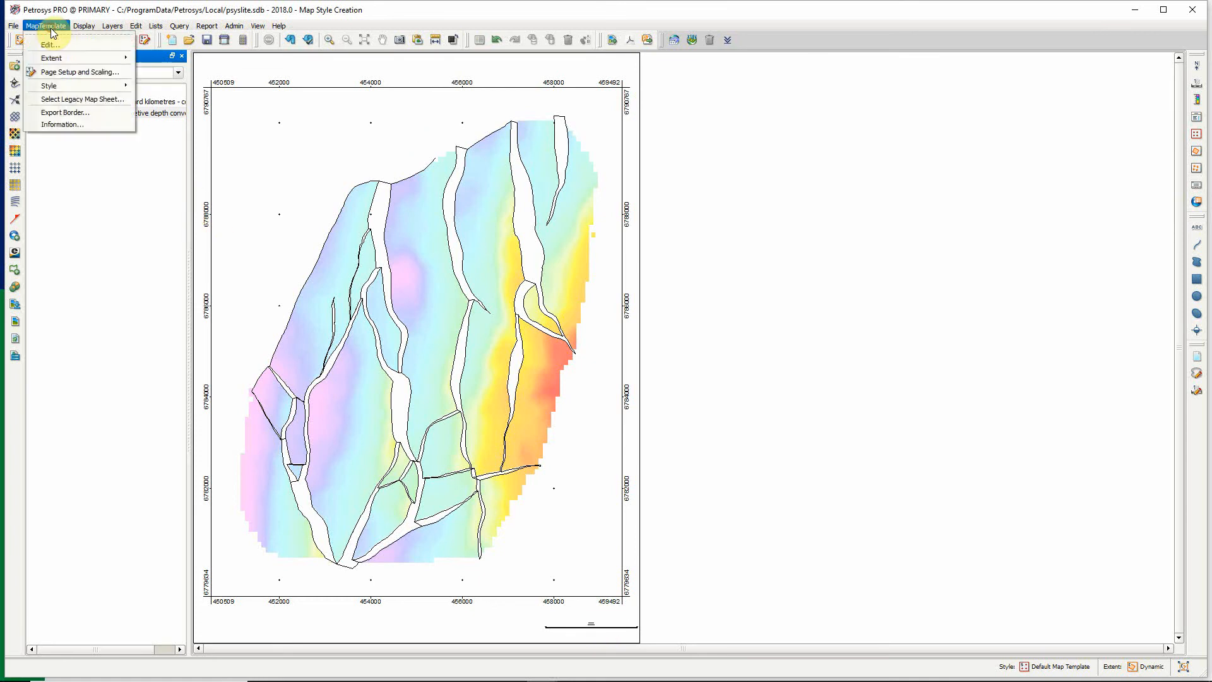
mouse_move(49, 89)
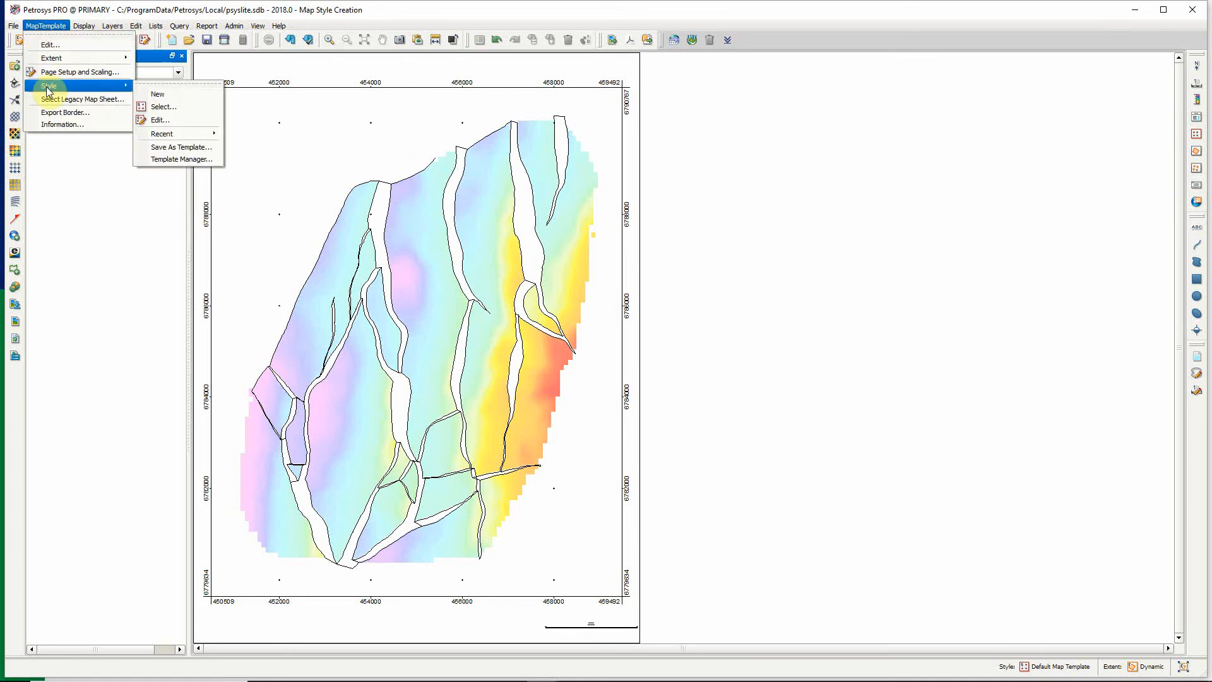
left_click(176, 119)
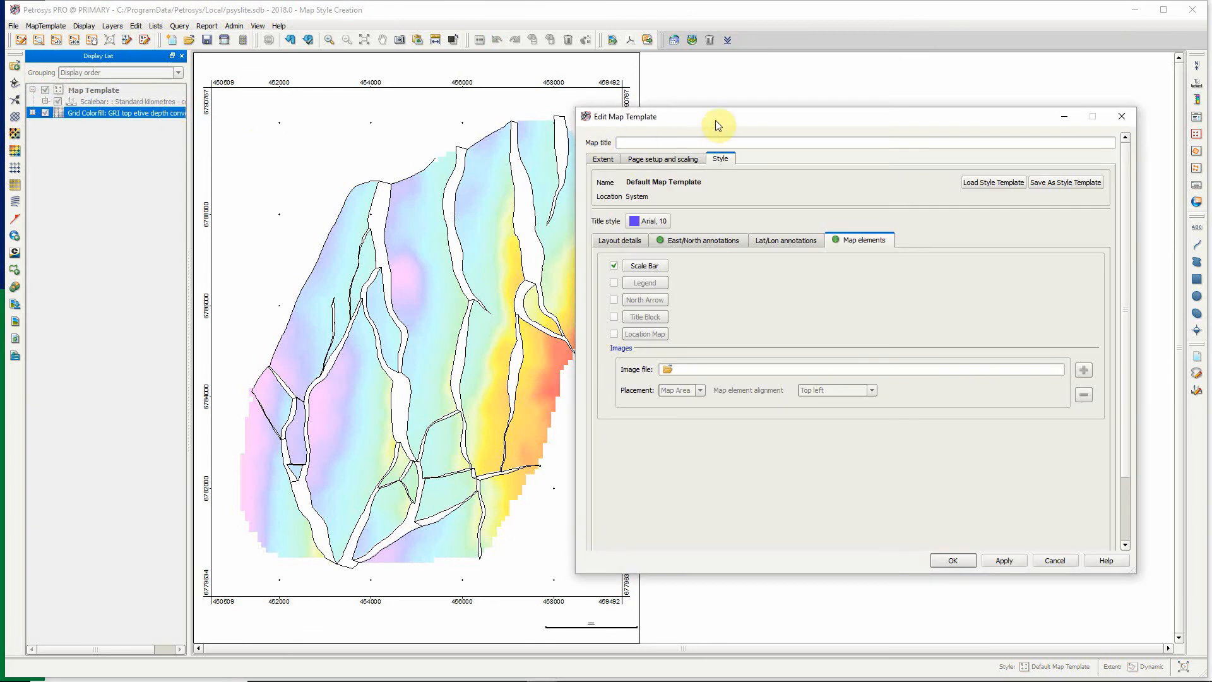
left_click_drag(714, 120, 820, 127)
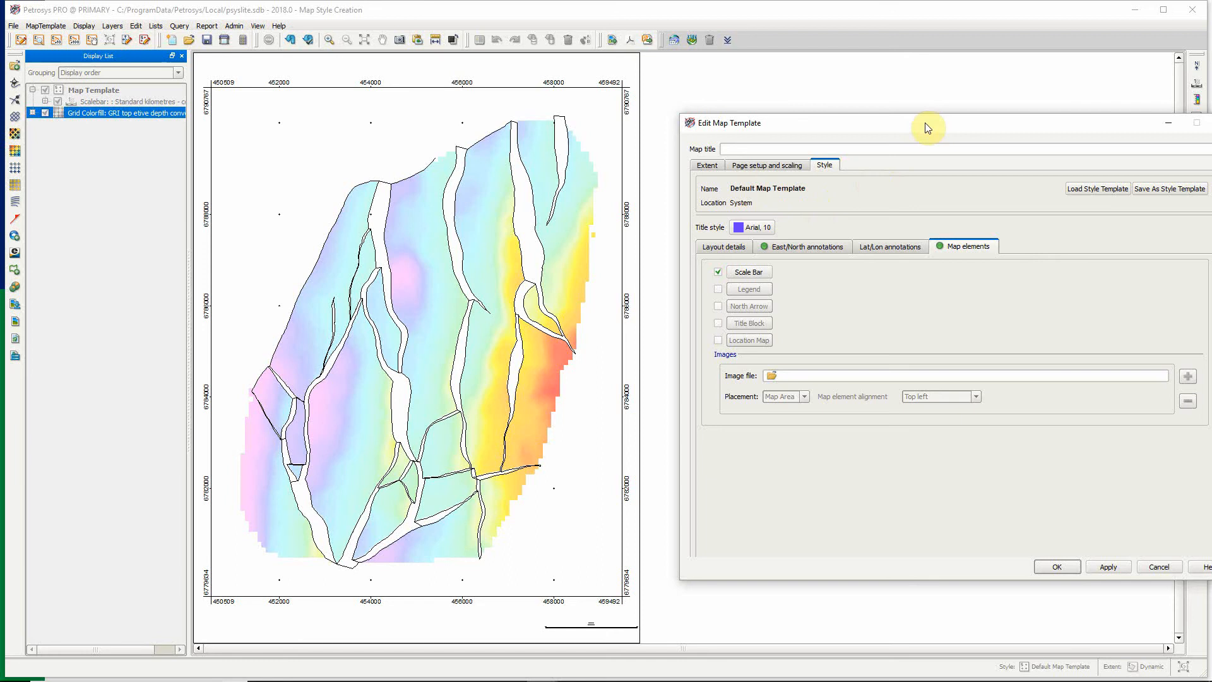
left_click_drag(926, 123, 873, 107)
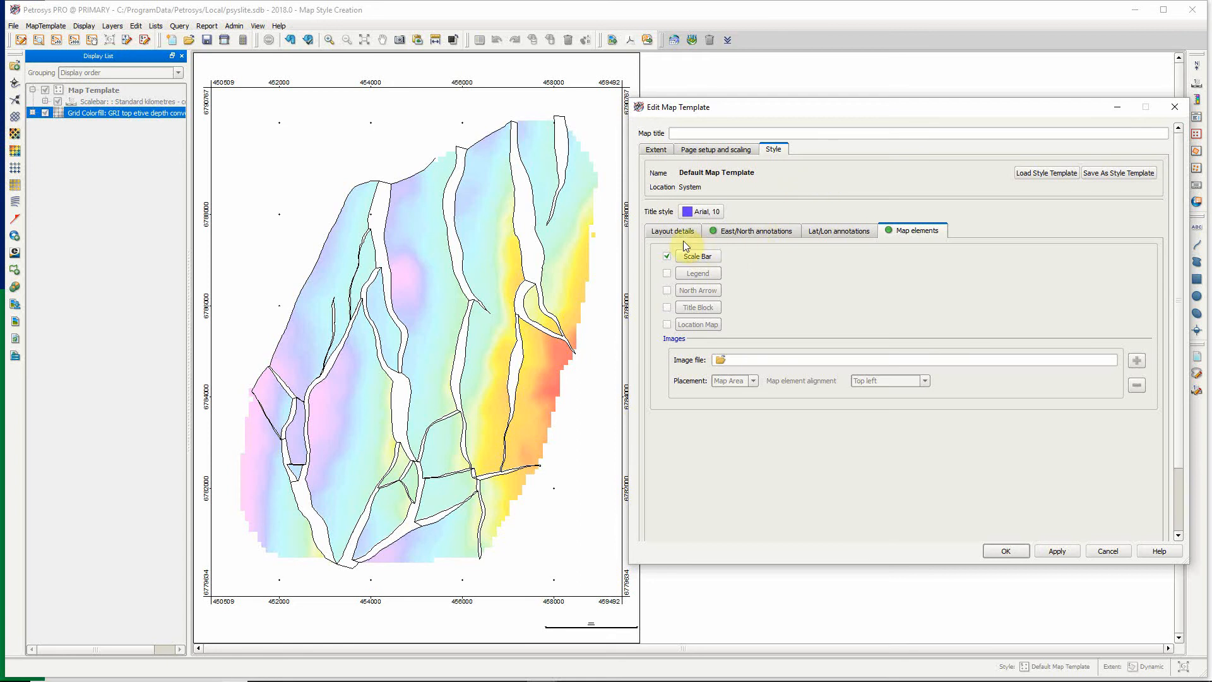
Set the layout's exterior/cutline, left, top, bottom and right margins all to 0 mm.
left_click(669, 231)
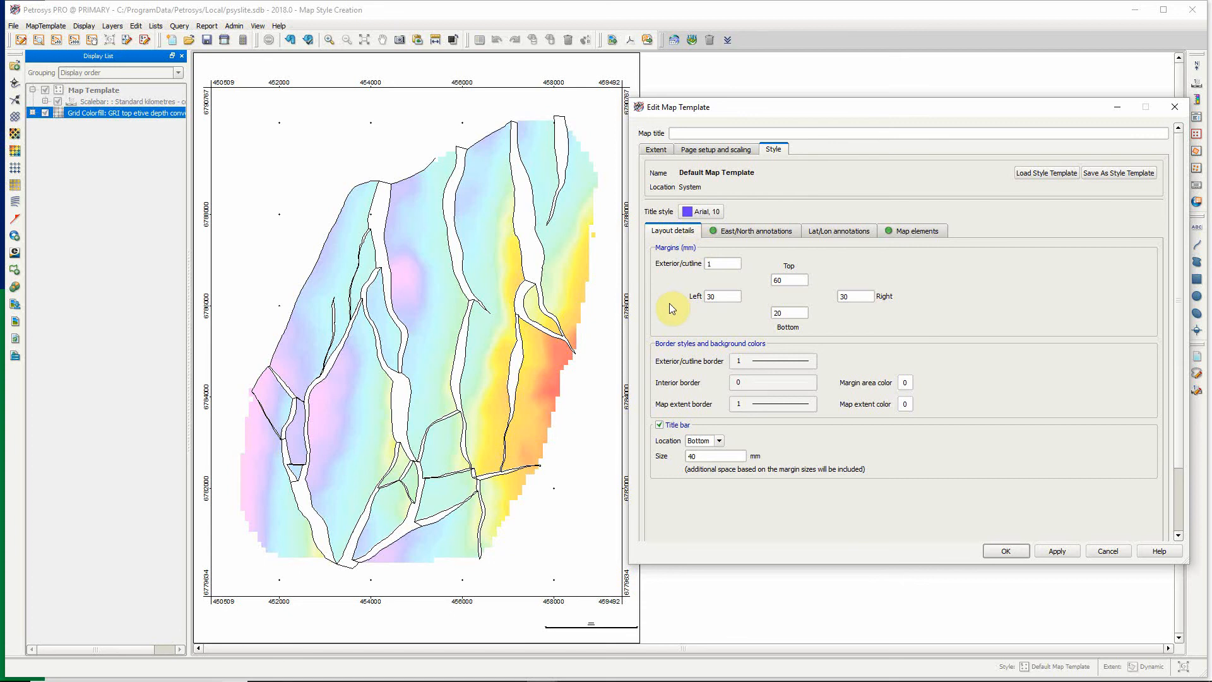
double_click(720, 263)
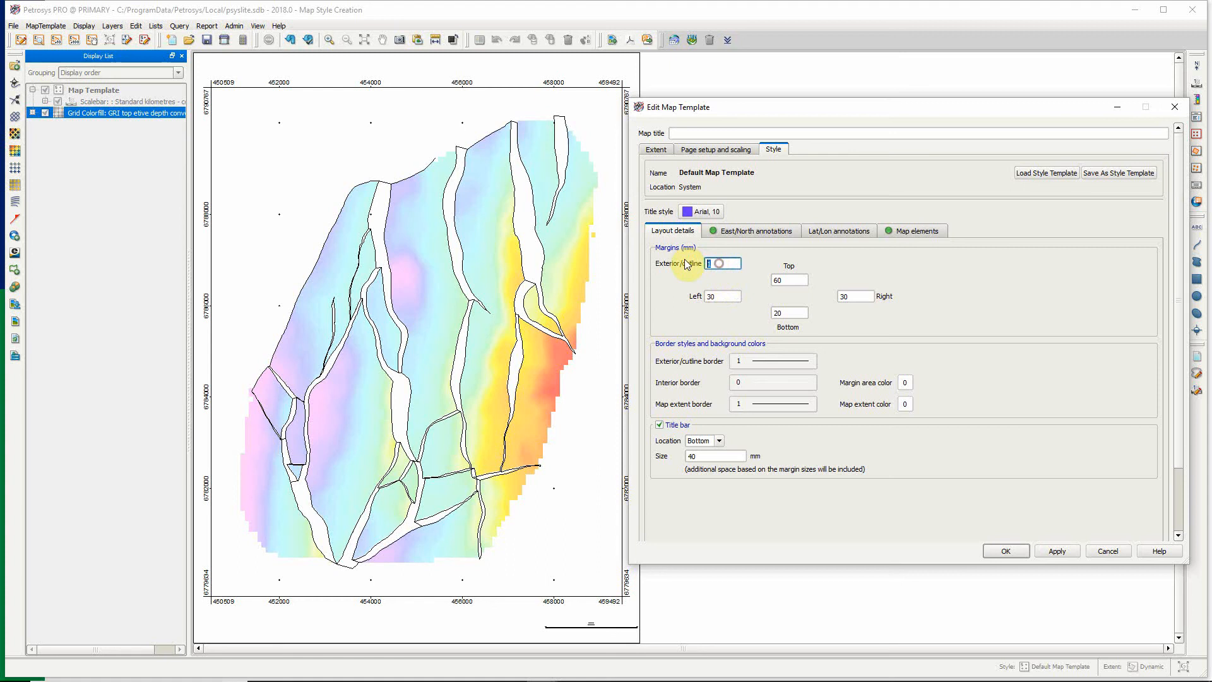
type("0")
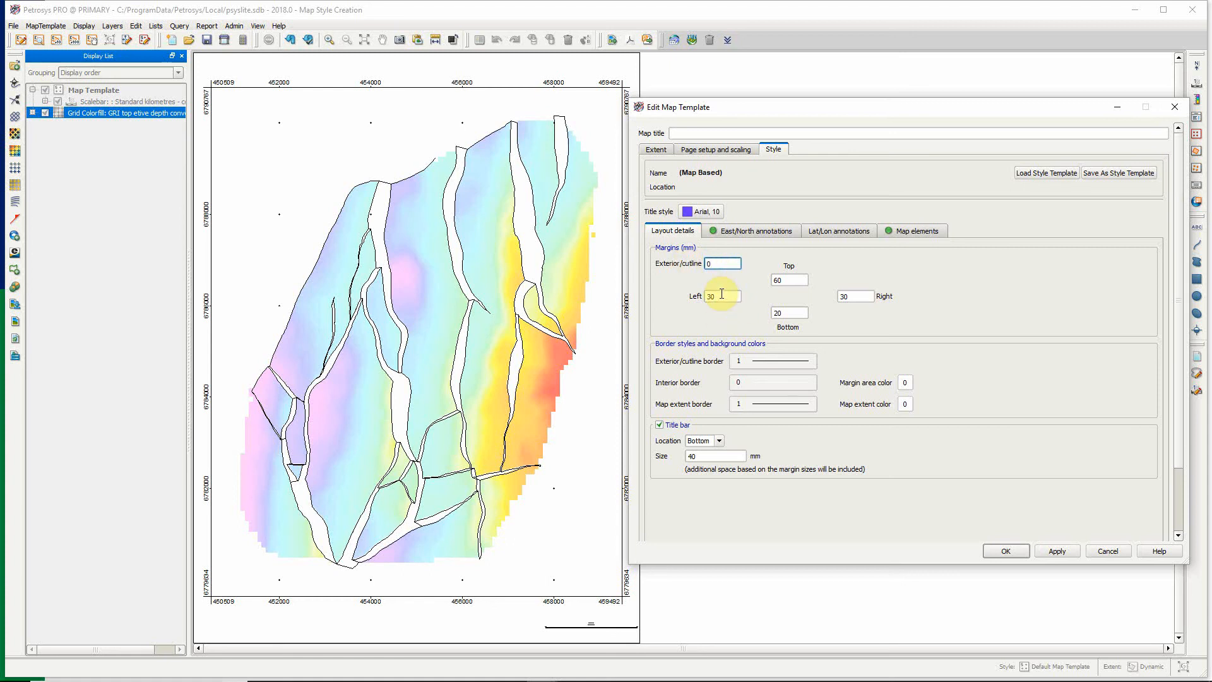
key("Tab")
type("0")
double_click(784, 280)
type("0")
double_click(789, 313)
type("0")
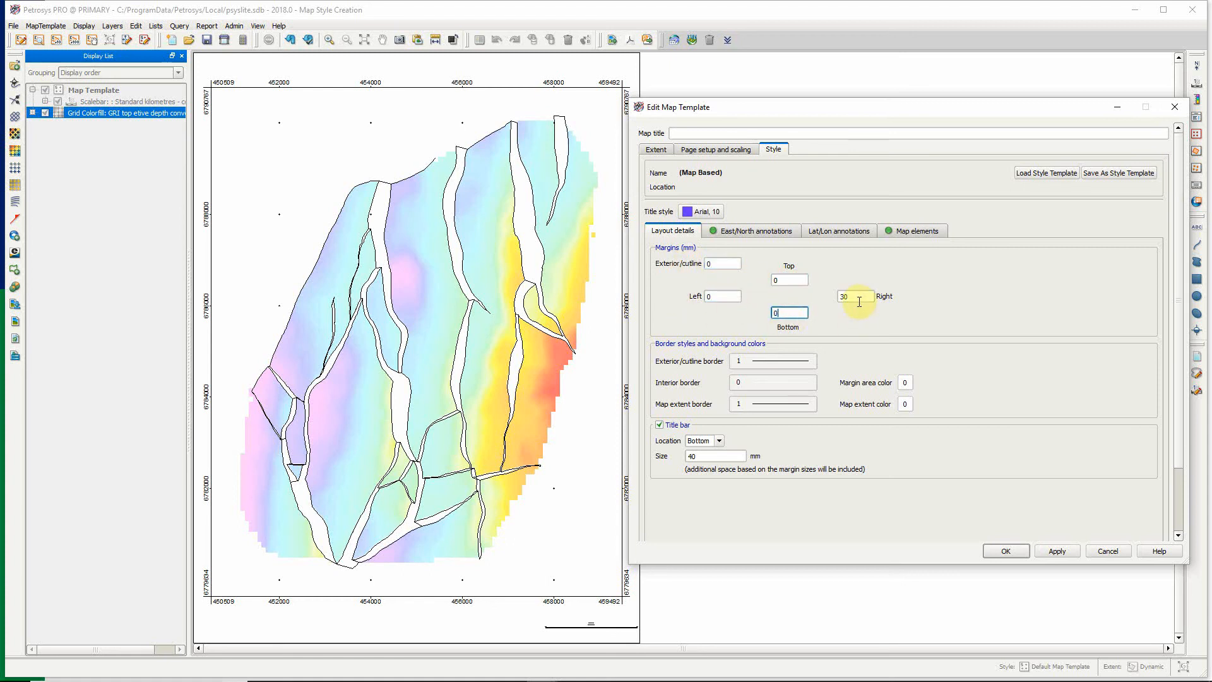
double_click(859, 301)
type("0")
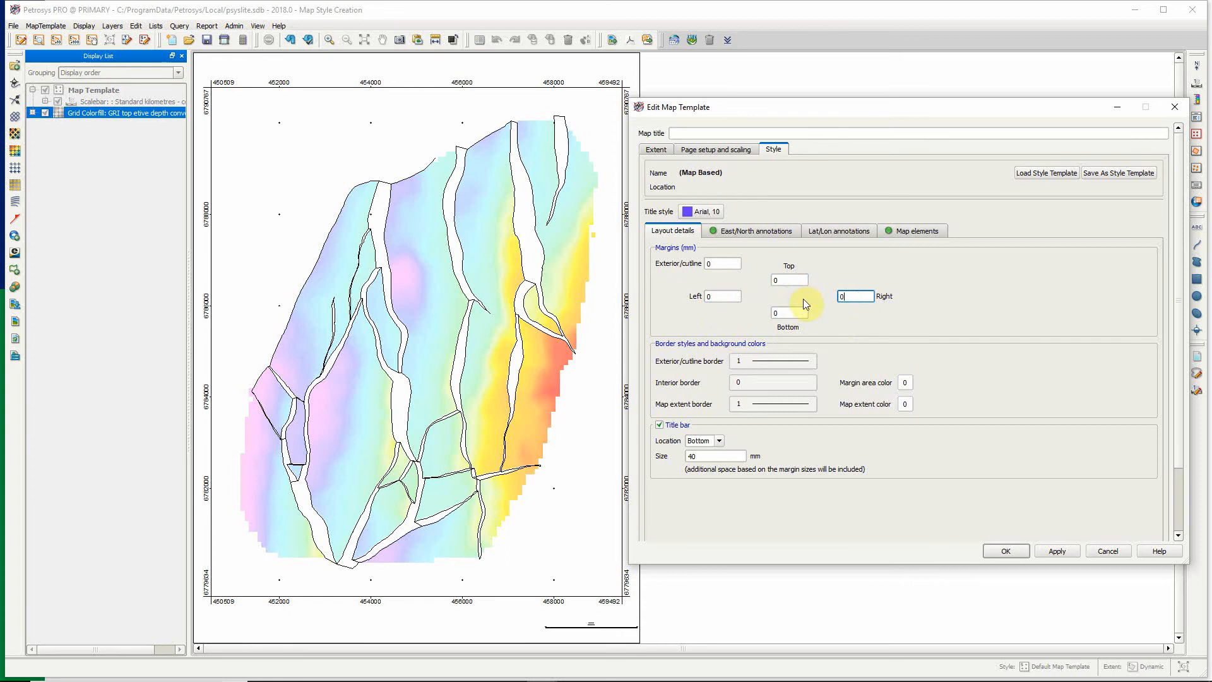
Turn off the title bar in the layout details and apply the layout changes to the map.
left_click(663, 425)
left_click(664, 426)
left_click(660, 426)
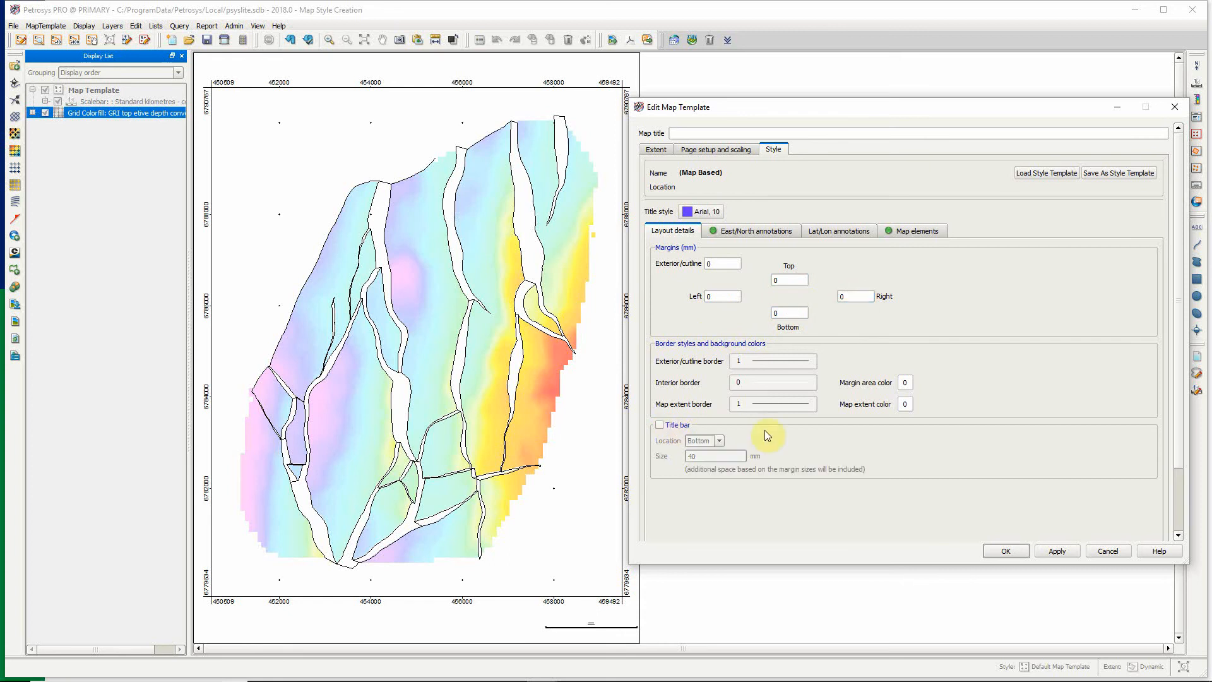
left_click(1046, 553)
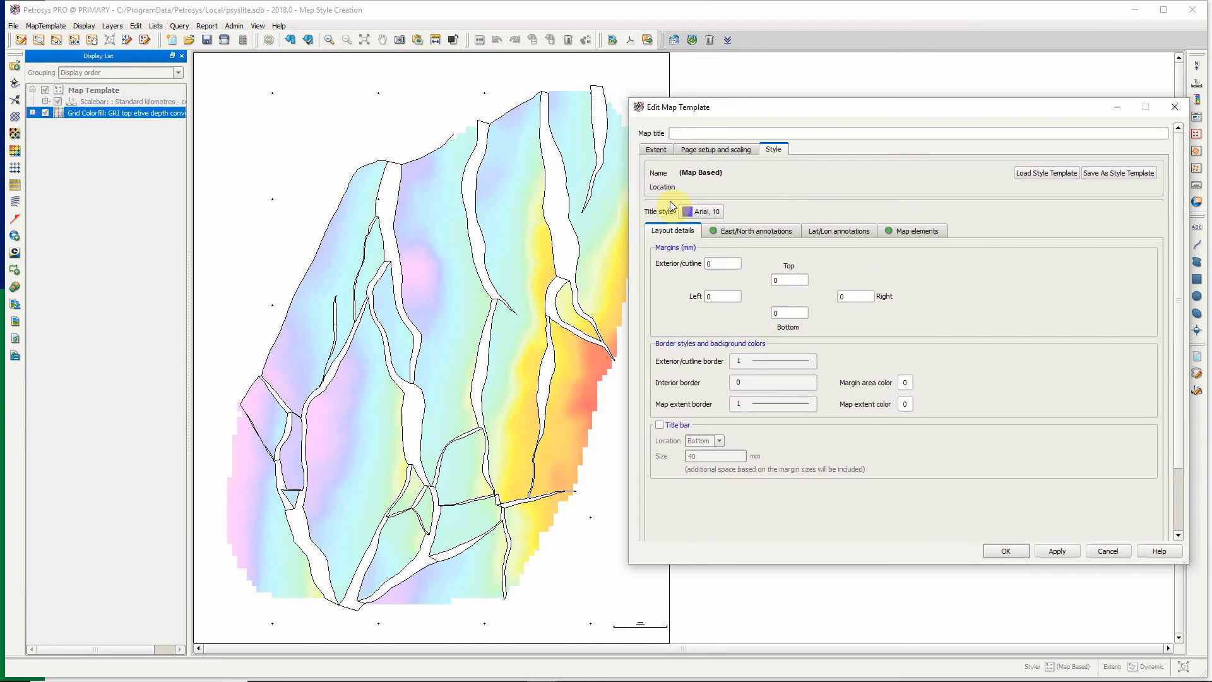
Set the placement of both the easting and northing annotations to Inside.
left_click(751, 232)
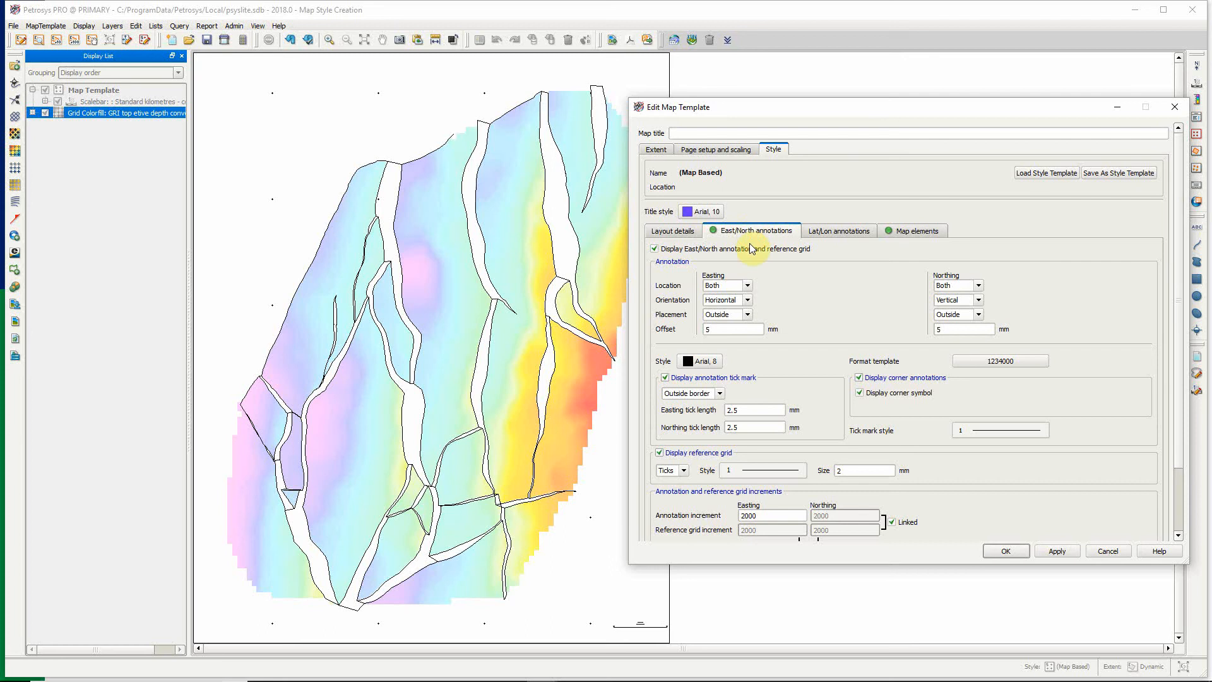
left_click(749, 315)
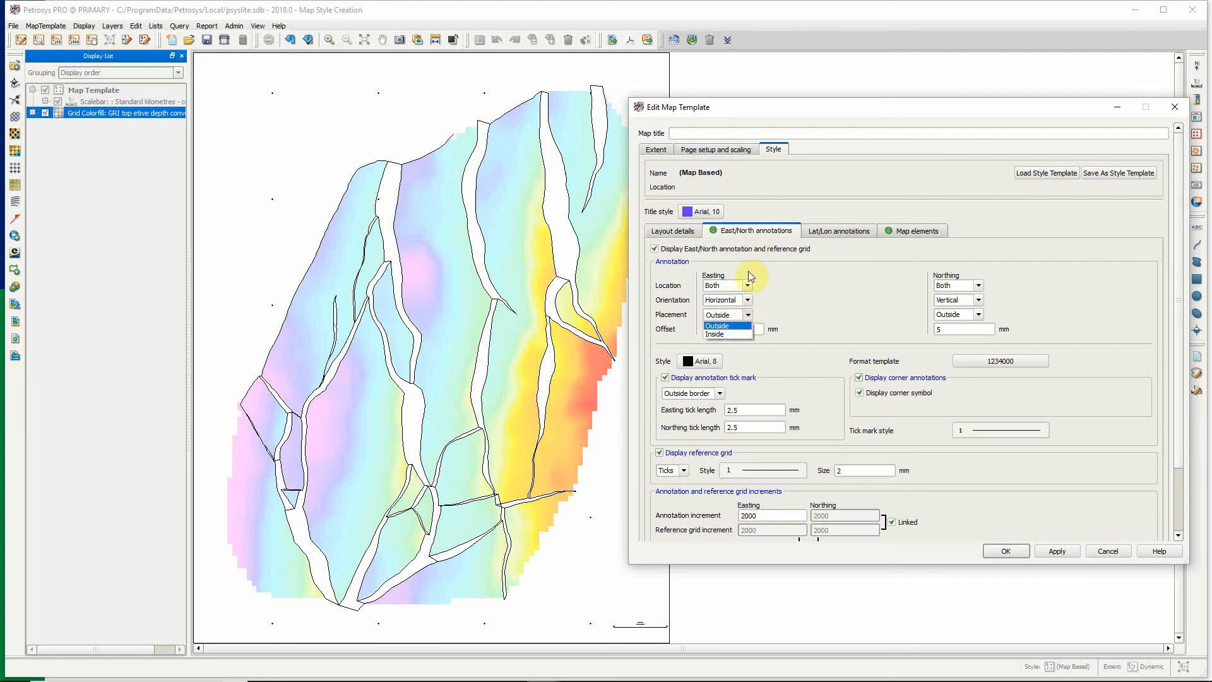
left_click(729, 333)
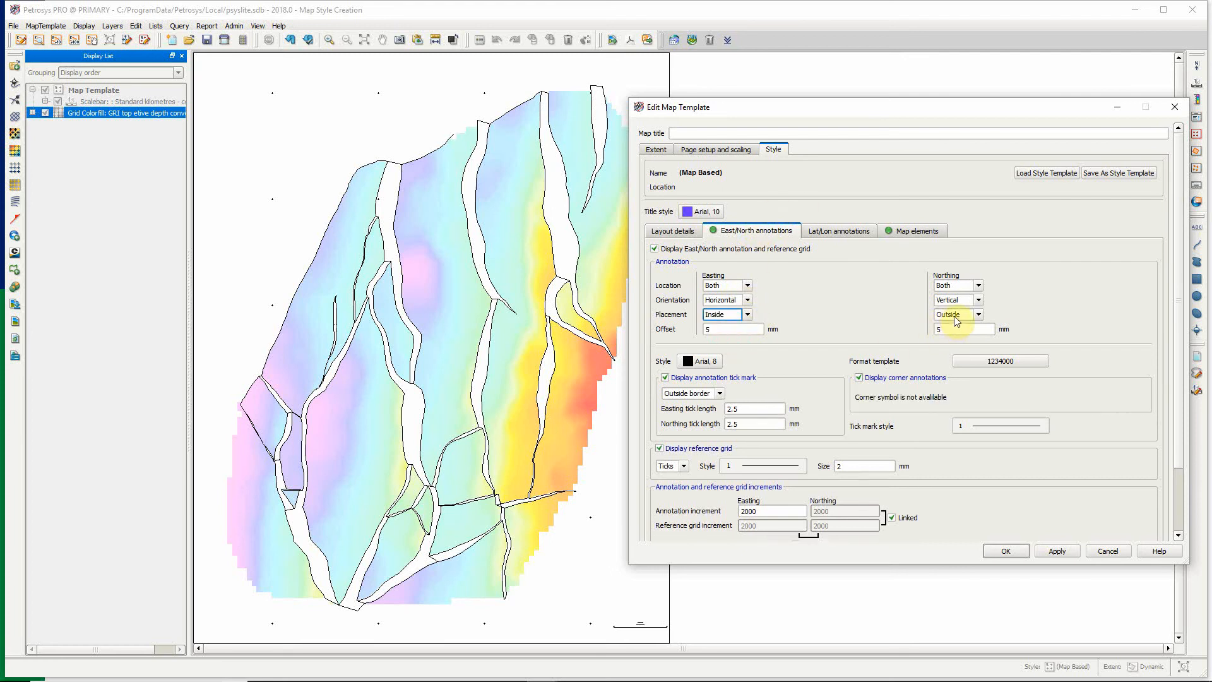
left_click(954, 314)
left_click(955, 334)
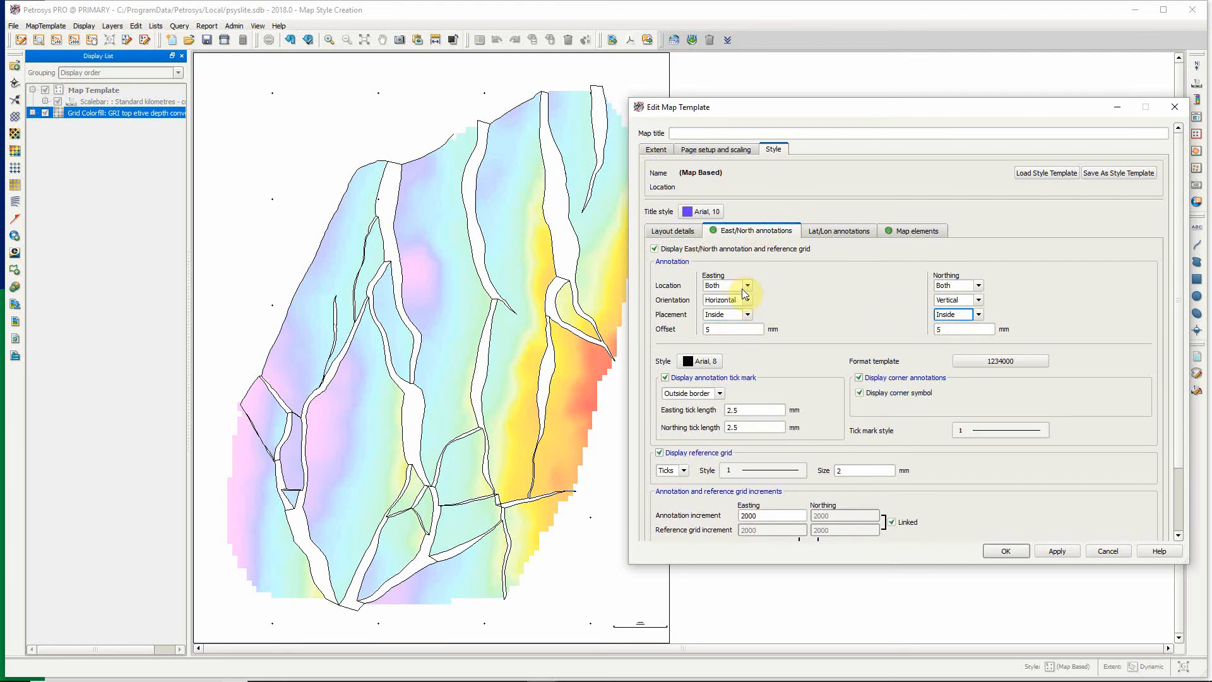
Set the easting annotation location to Top and the northing location to Left, and apply the changes.
left_click(746, 287)
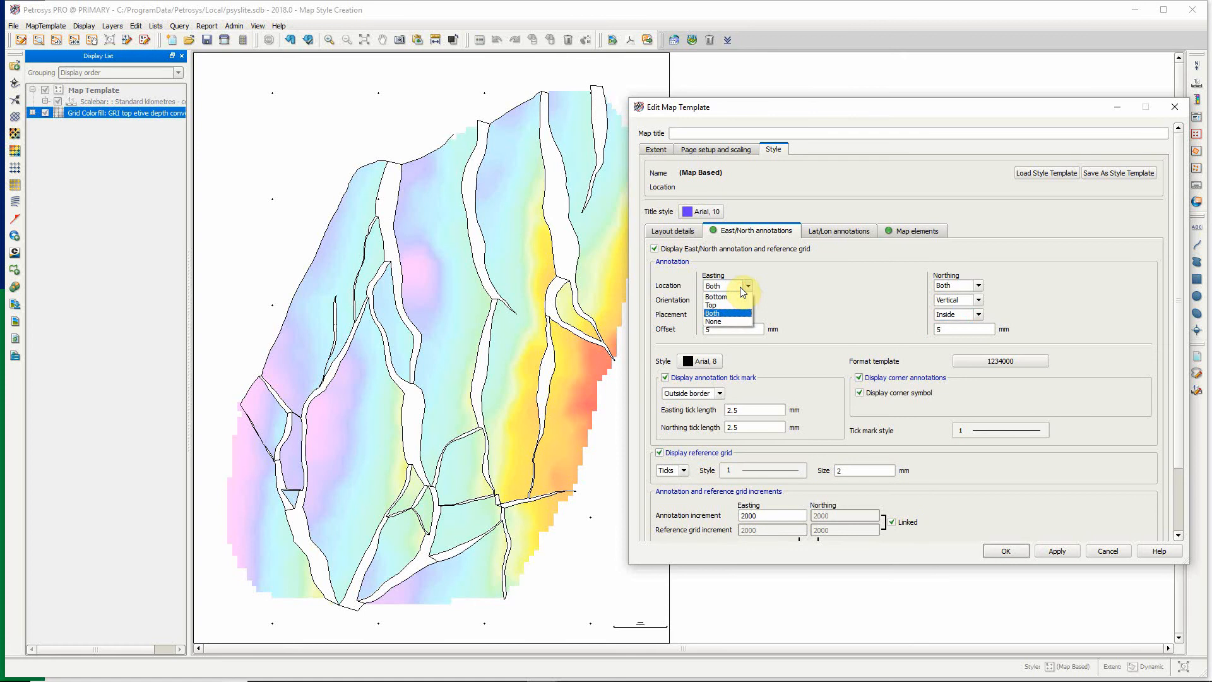
left_click(712, 305)
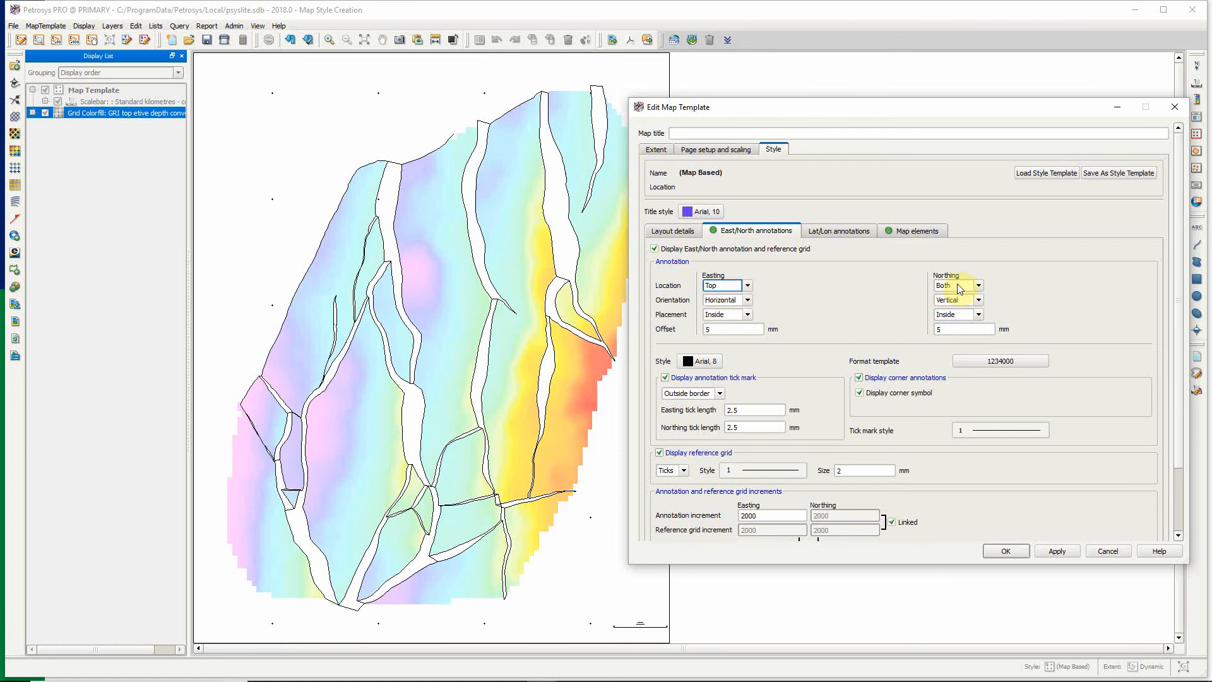
left_click(959, 287)
left_click(943, 296)
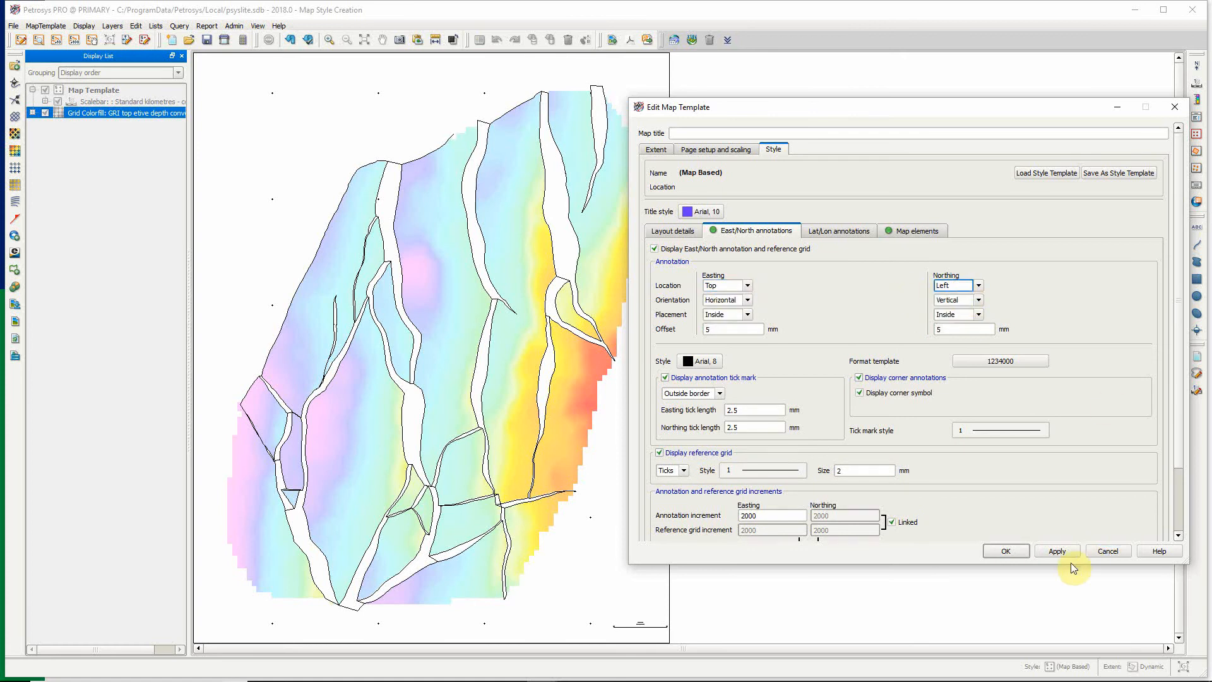
left_click(1054, 552)
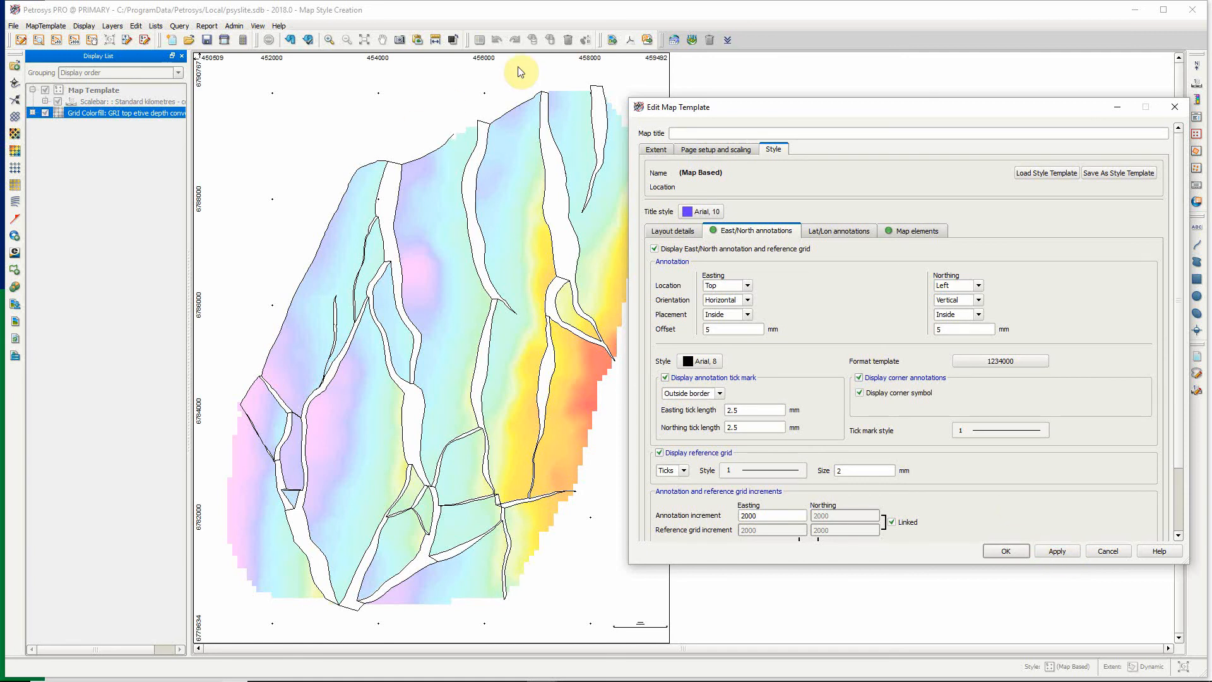
Enable the Lat/Lon annotations and reference grid, with longitude located at Bottom and latitude at Right.
left_click_drag(1177, 453, 1172, 394)
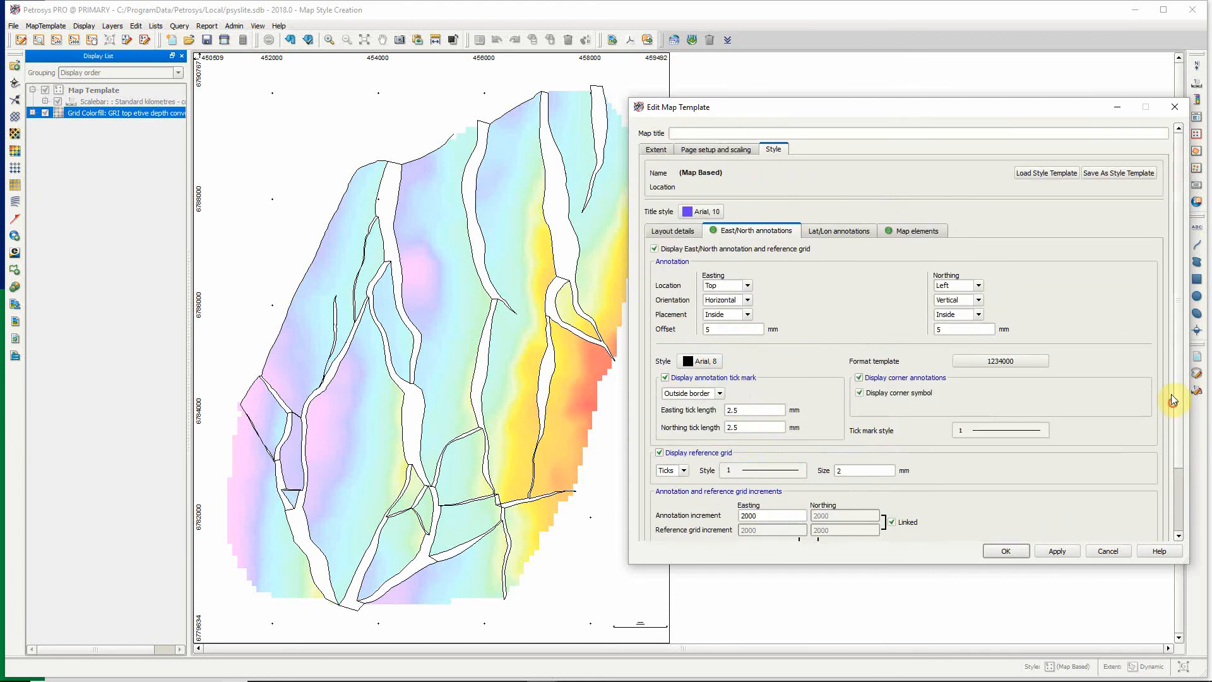
left_click(845, 233)
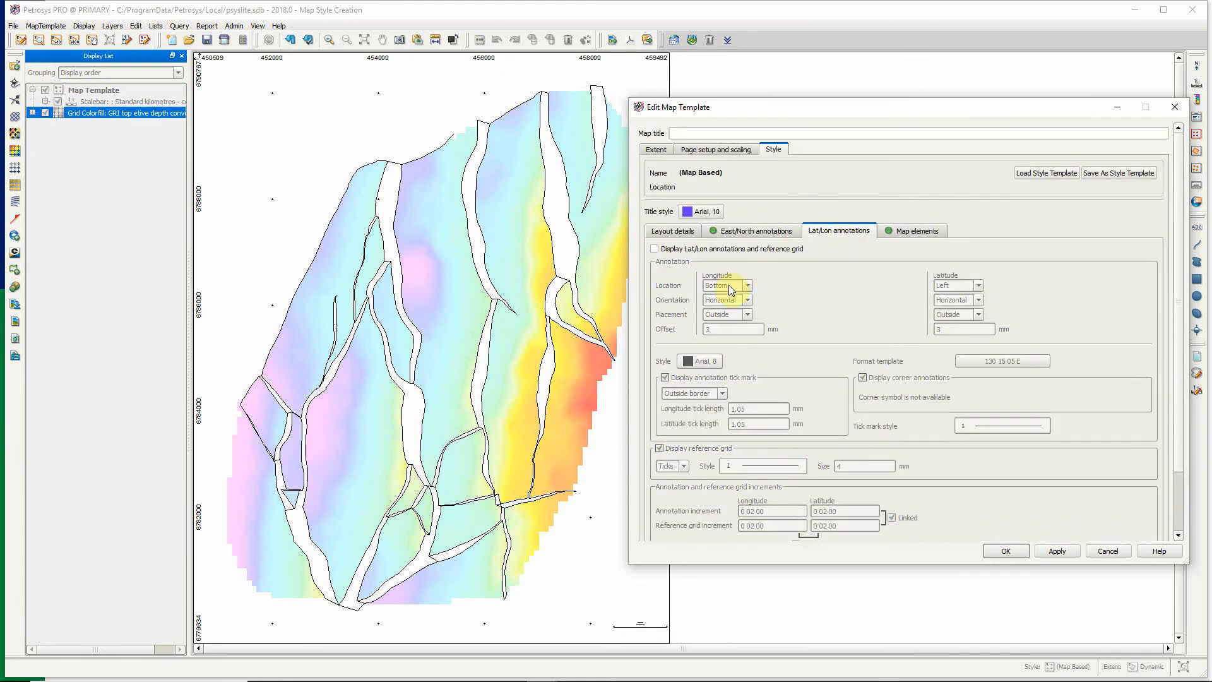
left_click(655, 249)
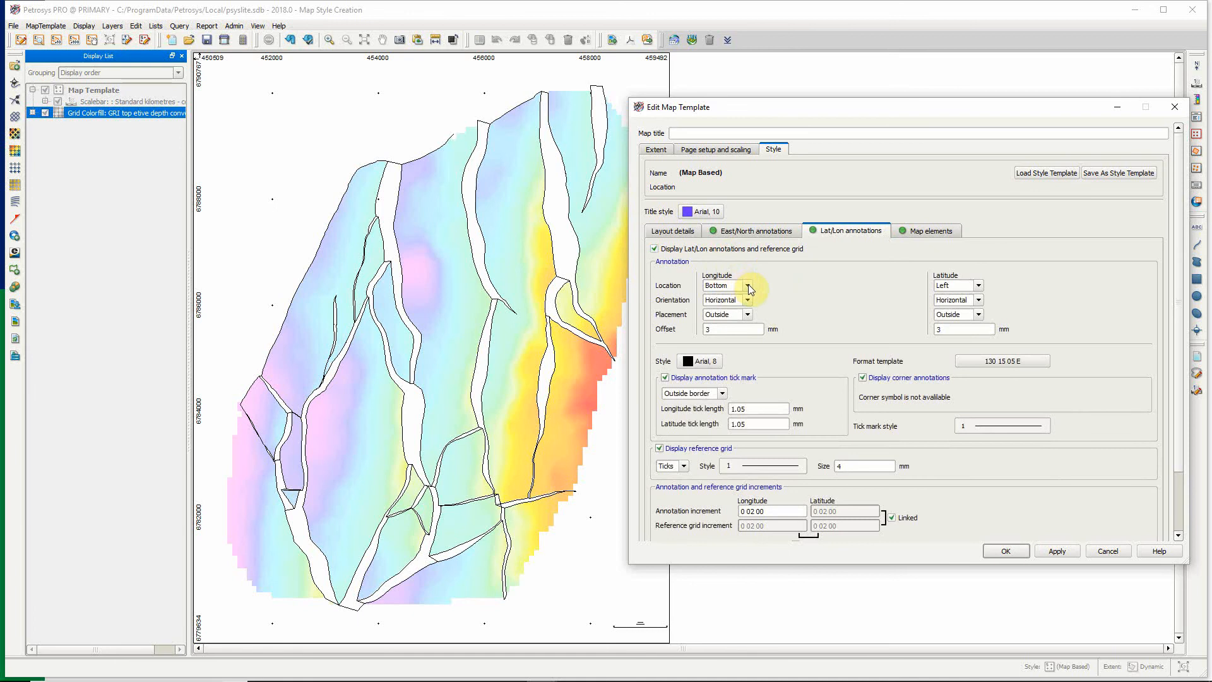
left_click(748, 285)
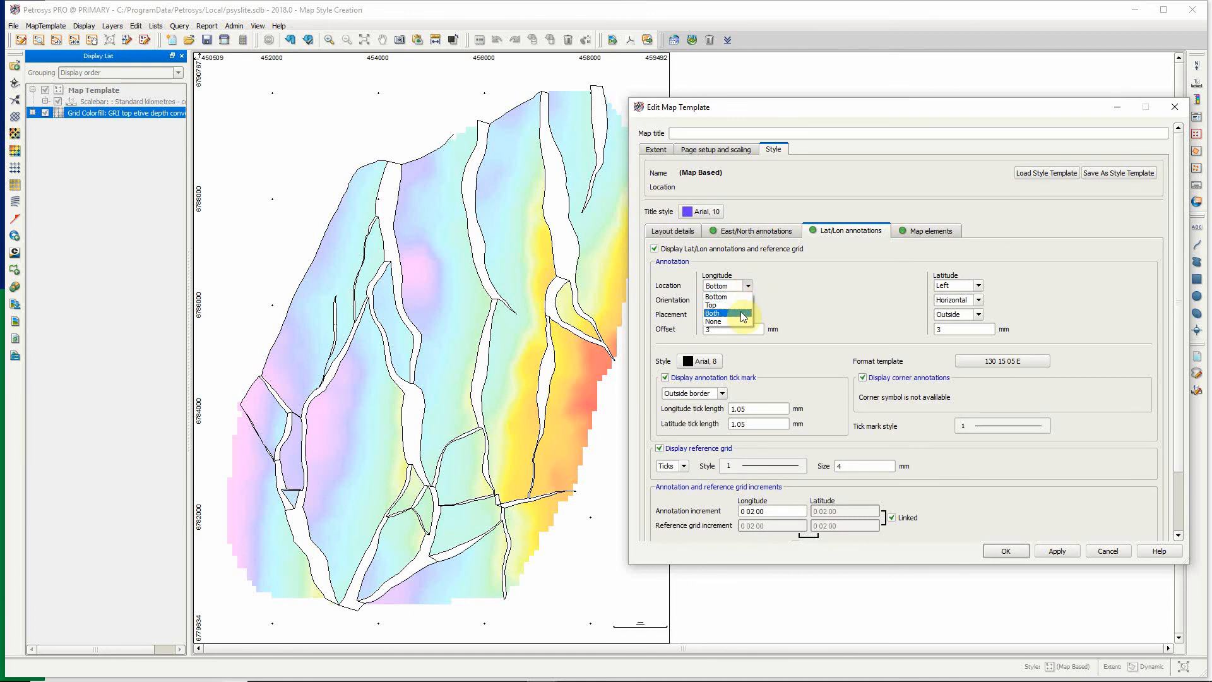
left_click(740, 296)
left_click(969, 287)
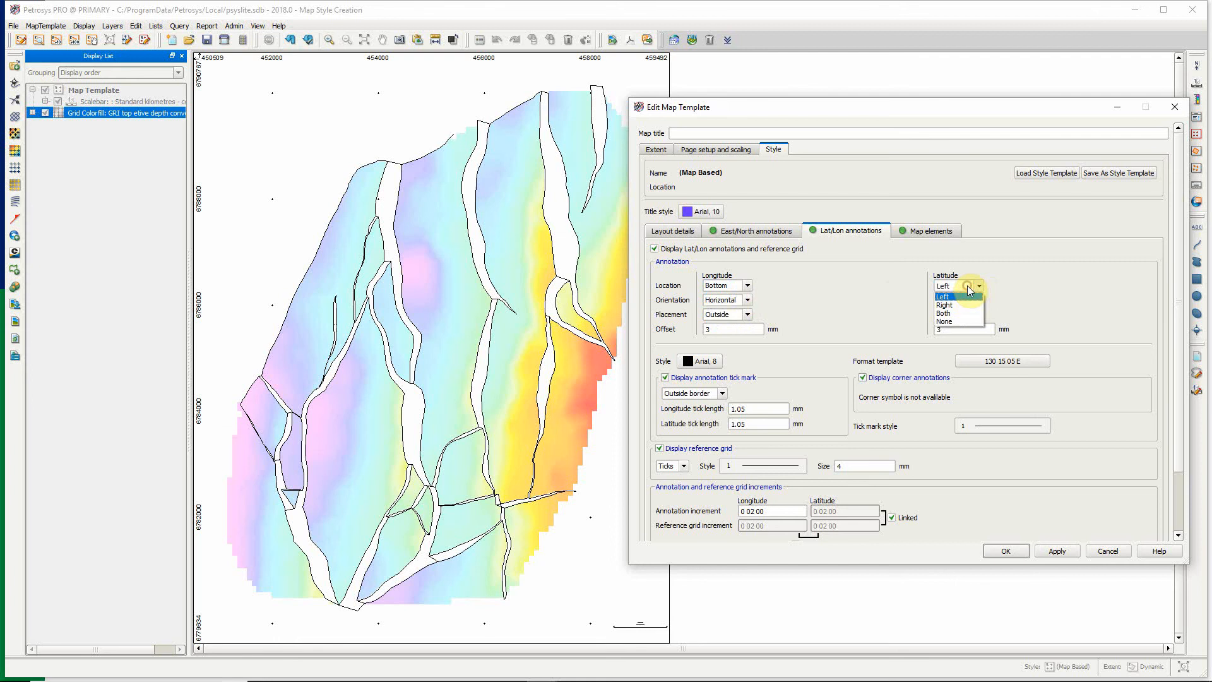
left_click(959, 304)
Set latitude and longitude annotation placement to Inside and latitude orientation to Vertical, and apply the changes.
left_click(958, 316)
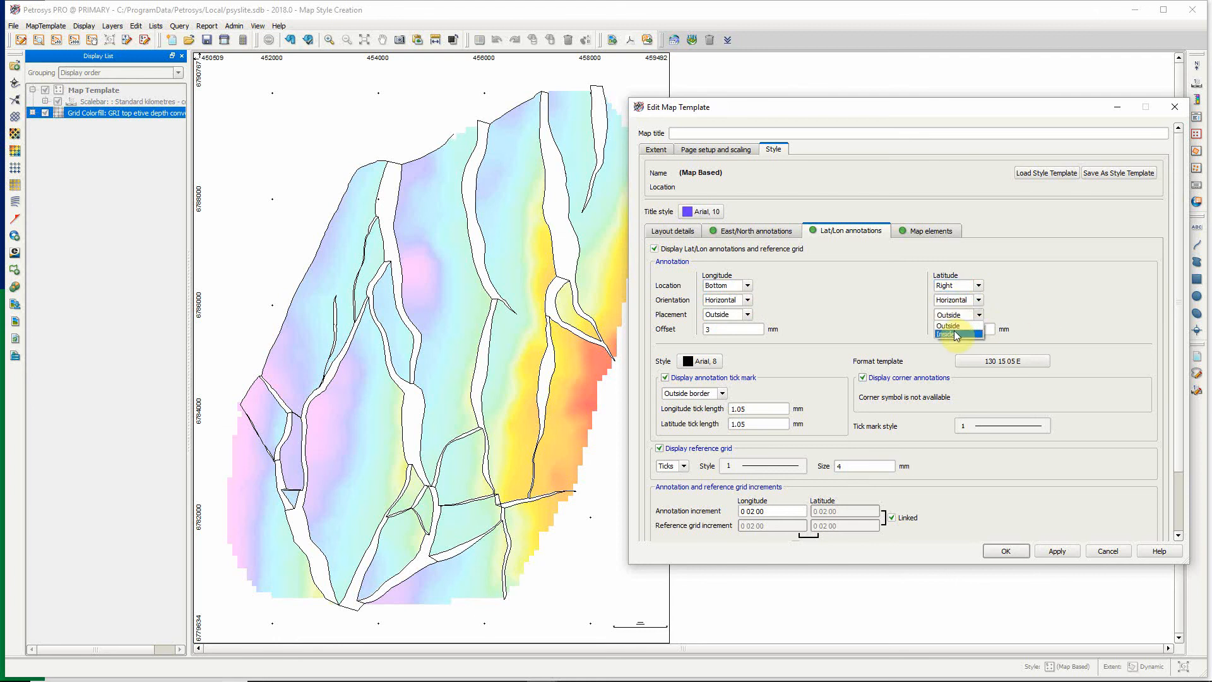
left_click(953, 334)
left_click(738, 316)
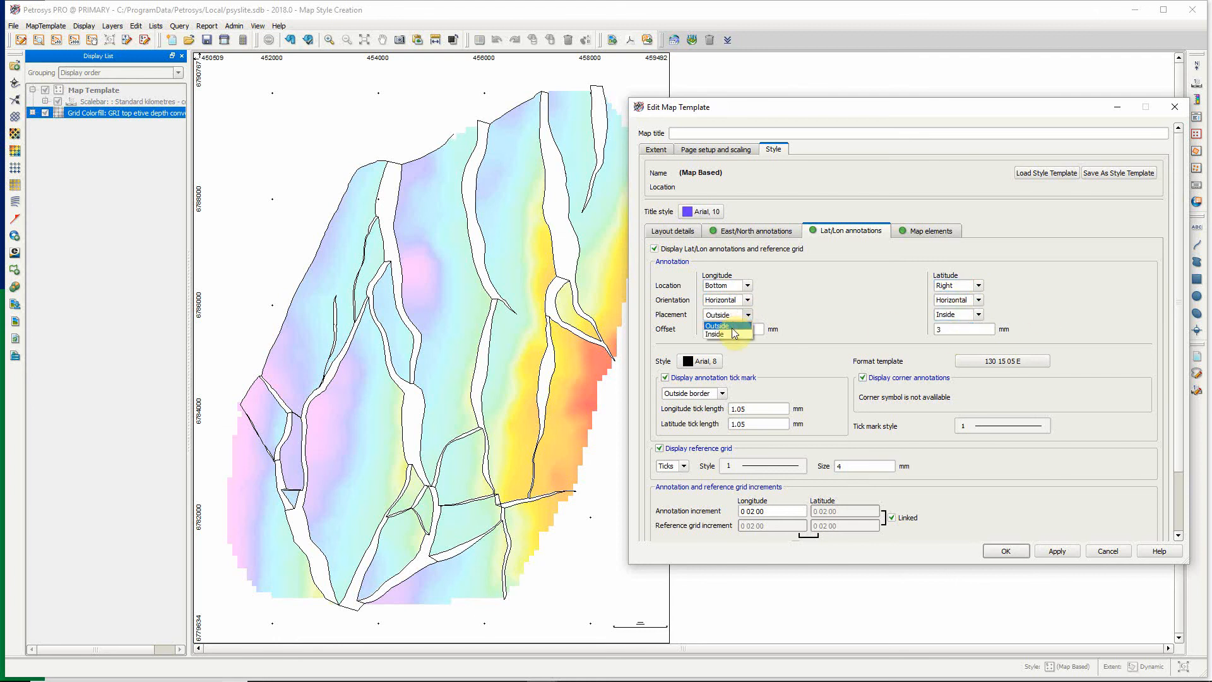
left_click(730, 330)
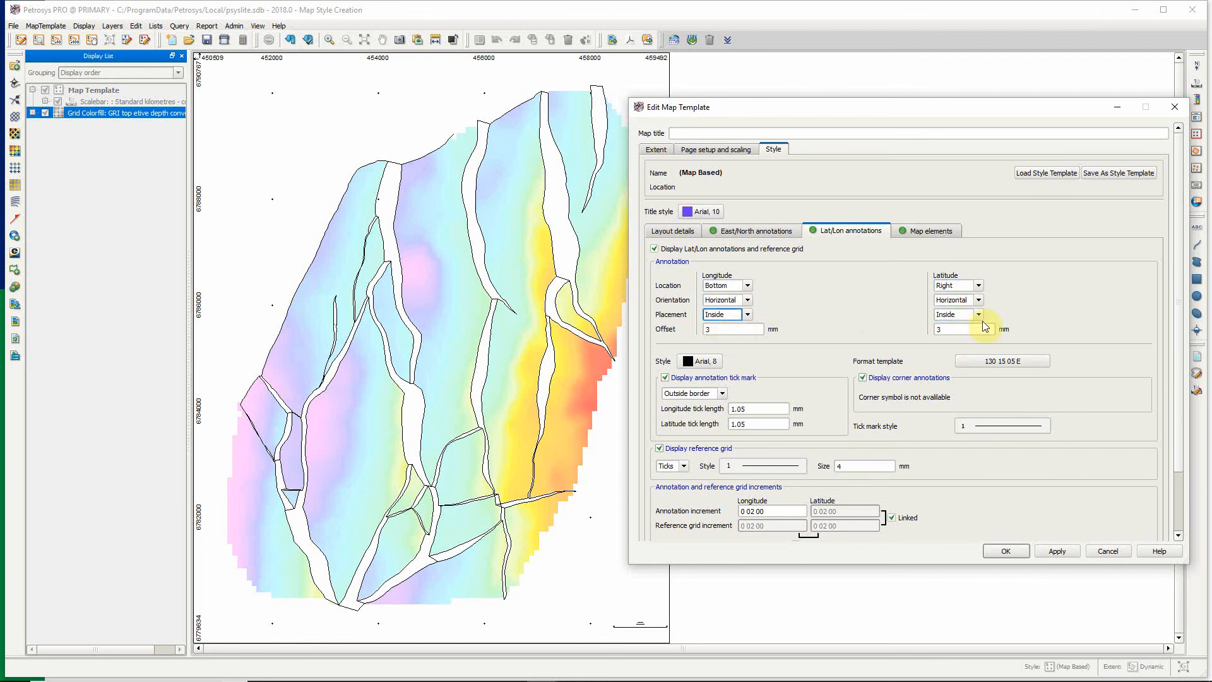
left_click(978, 301)
left_click(973, 319)
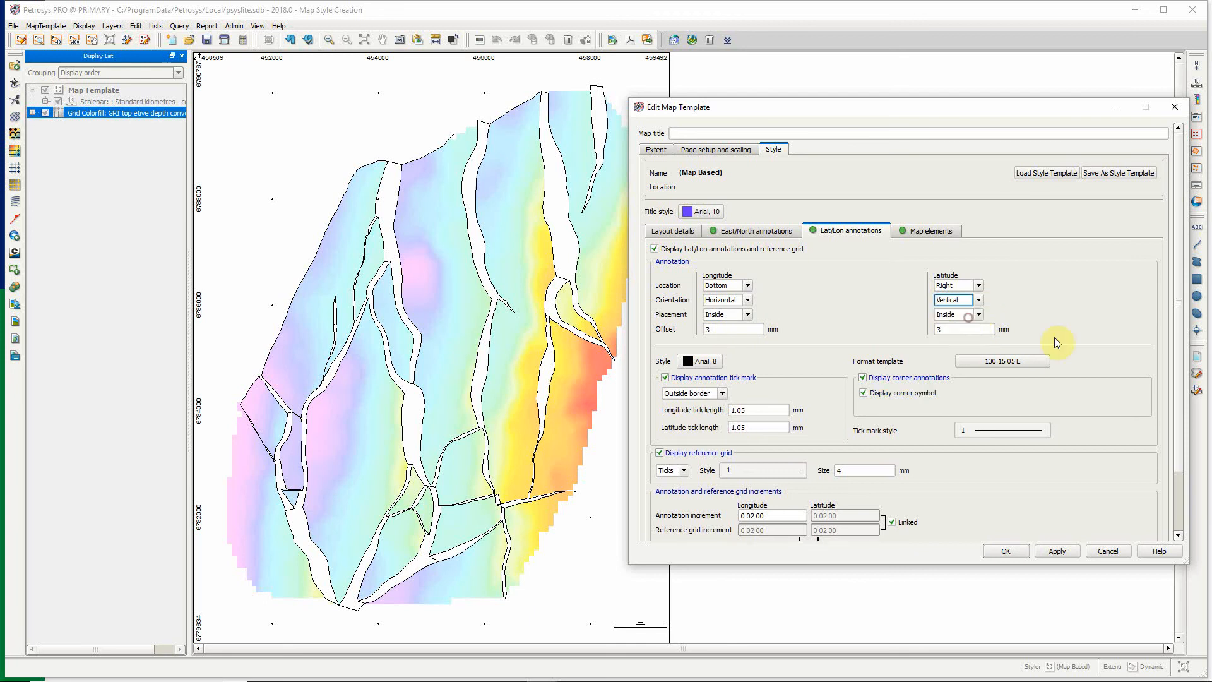
left_click(1056, 549)
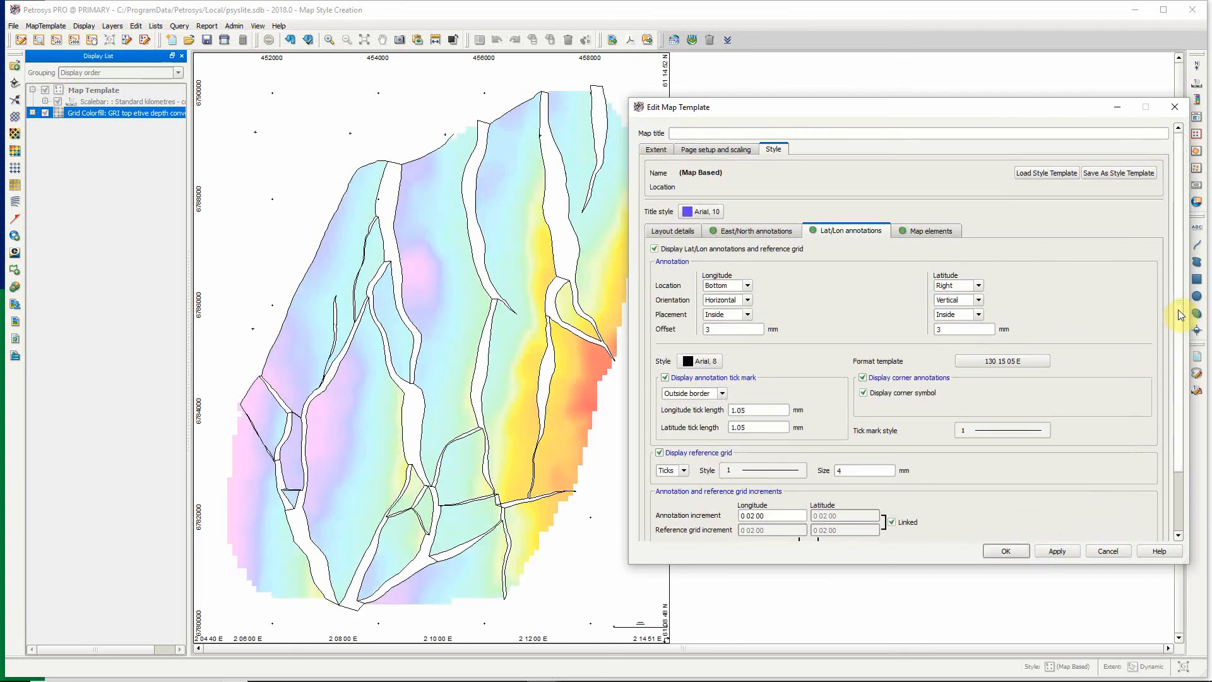
Increase all linked Lat/Lon annotation and reference grid increments together to 3-minute spacing and apply.
scroll(1175, 344, "down", 3)
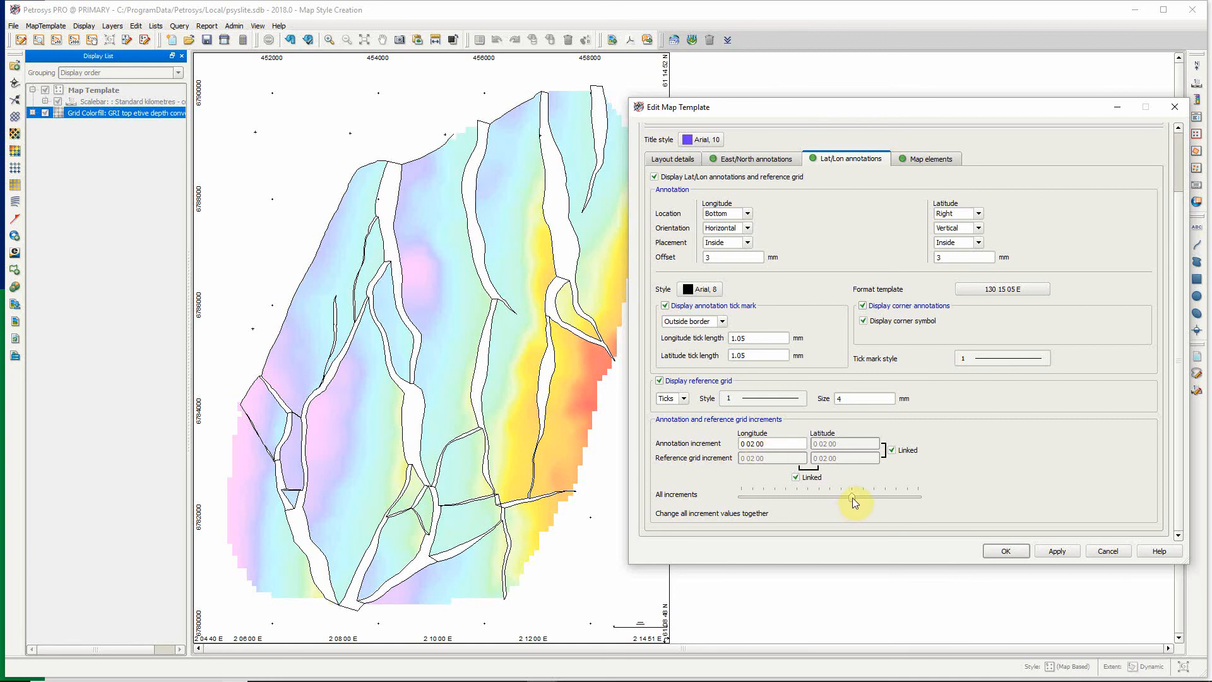
left_click_drag(876, 502, 884, 498)
left_click(1055, 552)
left_click_drag(888, 499, 878, 497)
left_click(1058, 551)
Change the map's scale bar to "Powerpoint large scale - simple CRS" and apply it to the map.
left_click(932, 160)
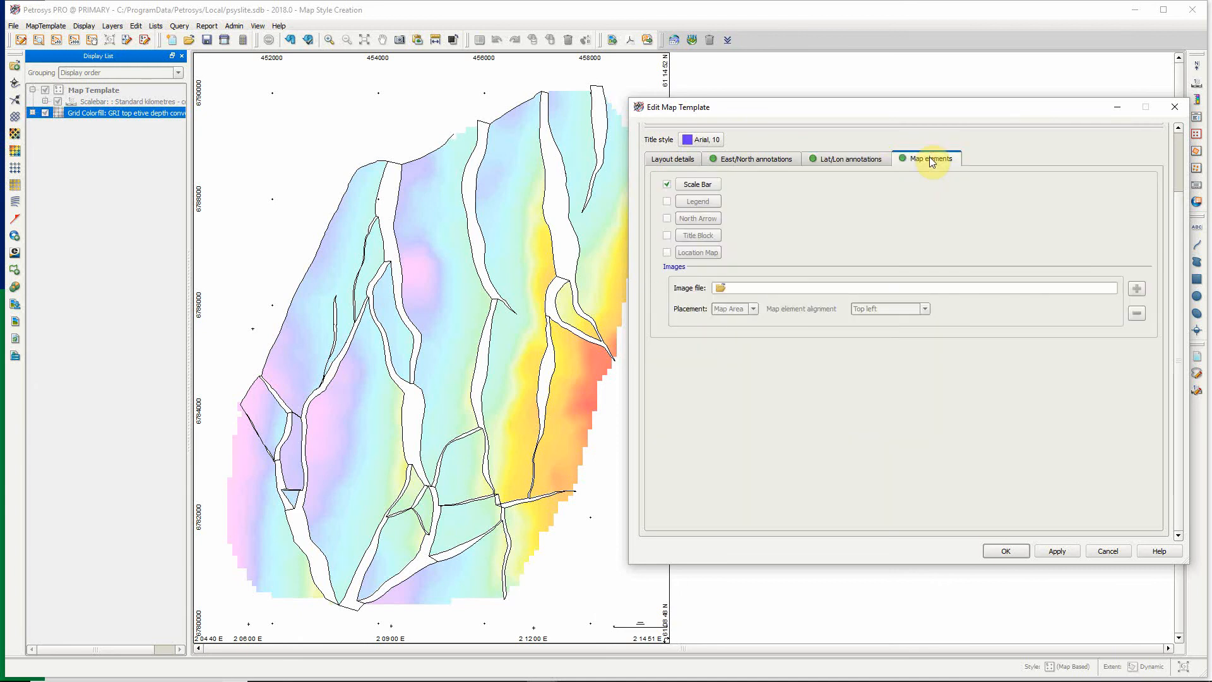
left_click(698, 185)
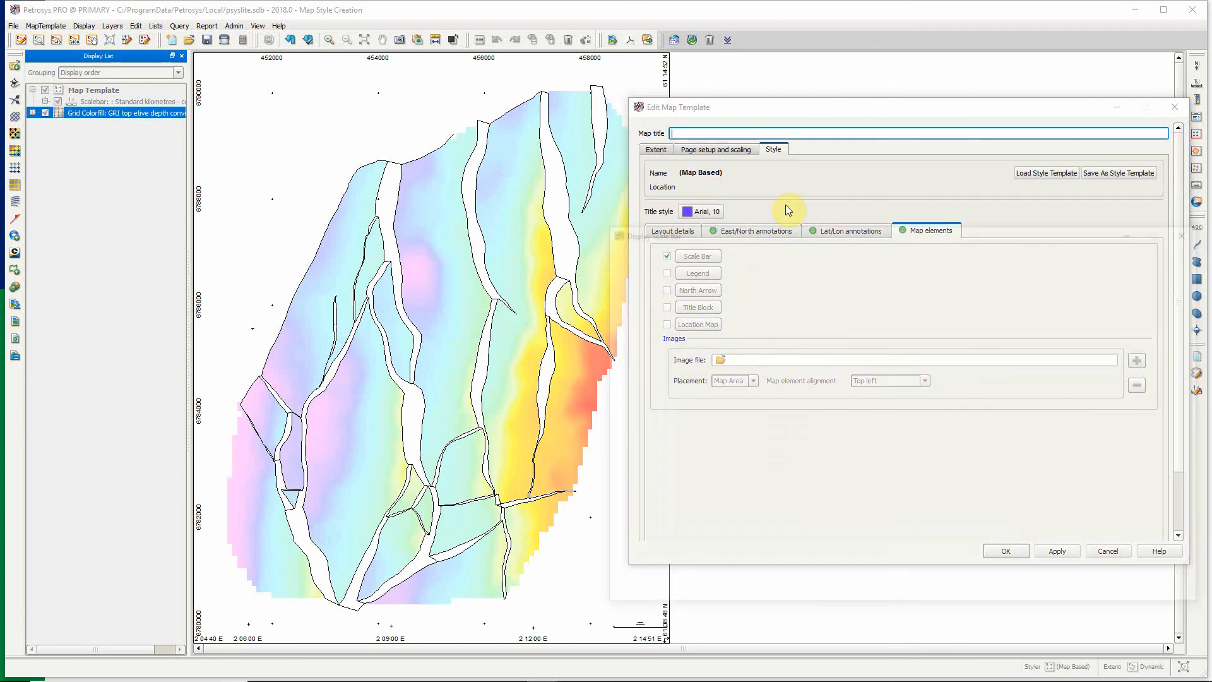
left_click_drag(854, 236, 726, 172)
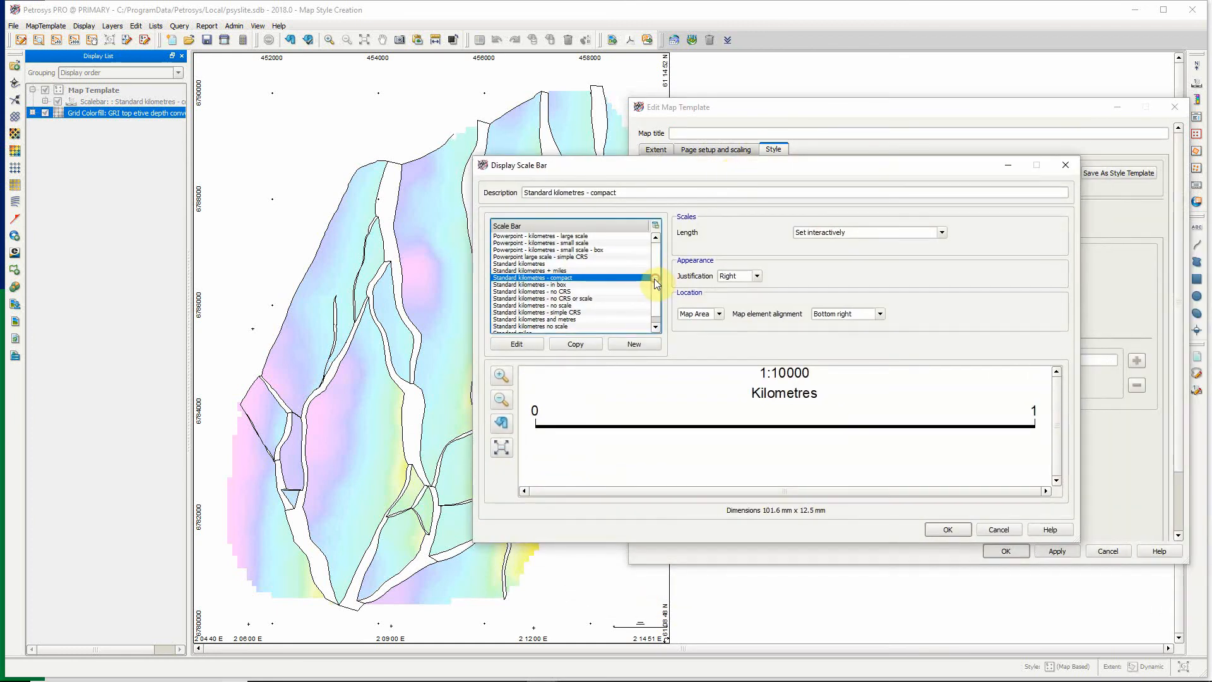
left_click(563, 257)
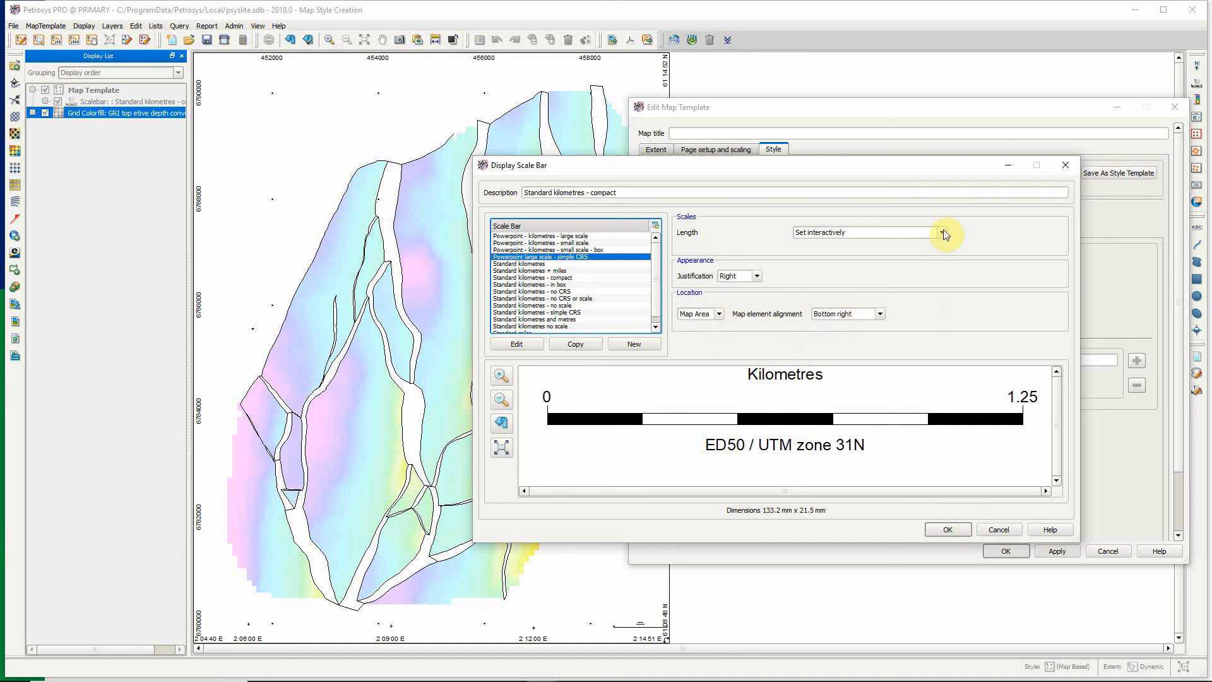
left_click(954, 531)
left_click(1055, 552)
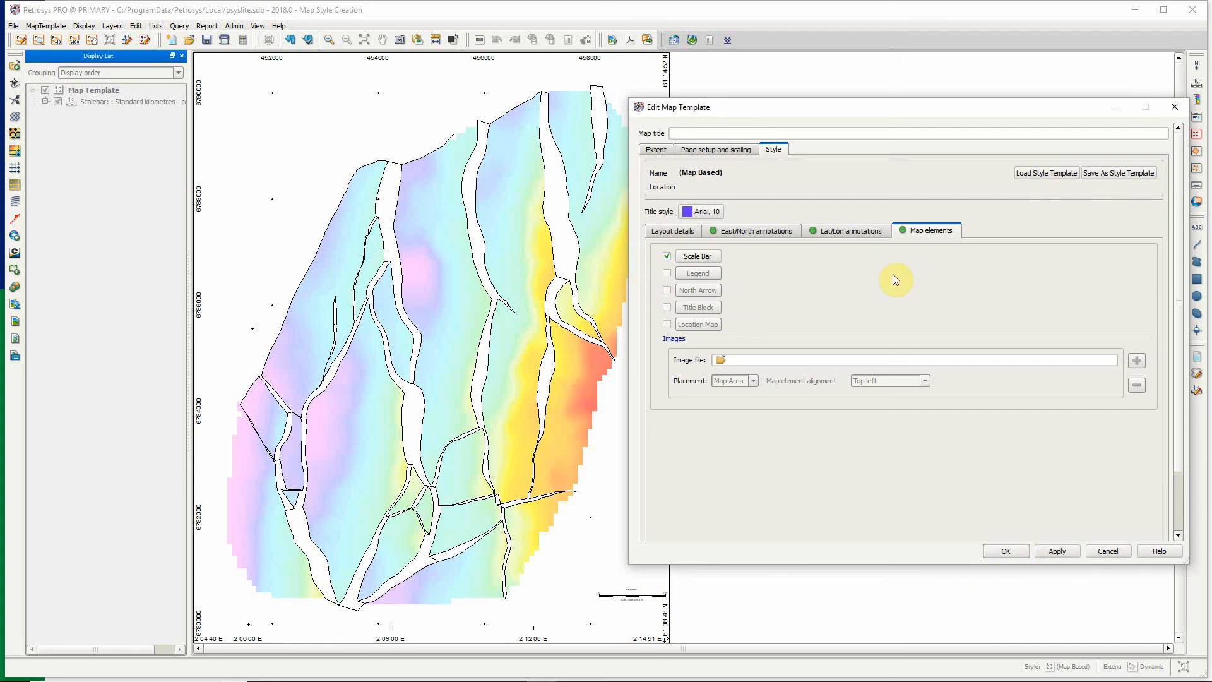
Add a north arrow to the map using the system symbol north_arrow_11.cgm and apply it.
left_click(666, 291)
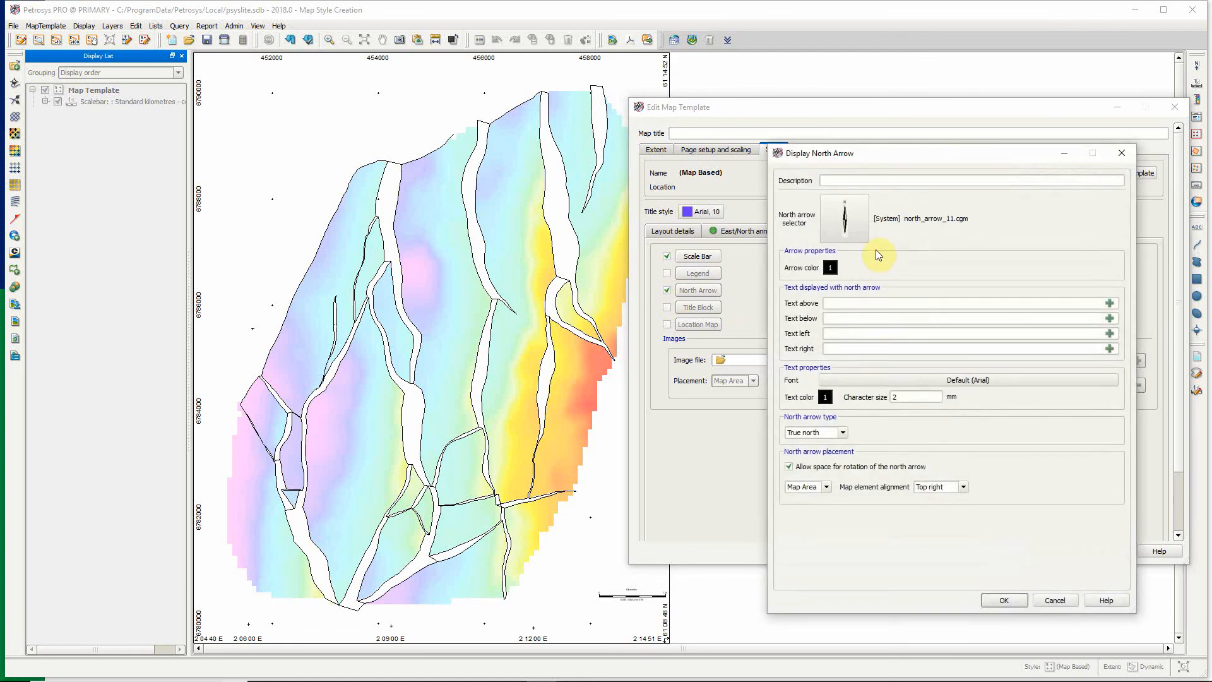
left_click(845, 219)
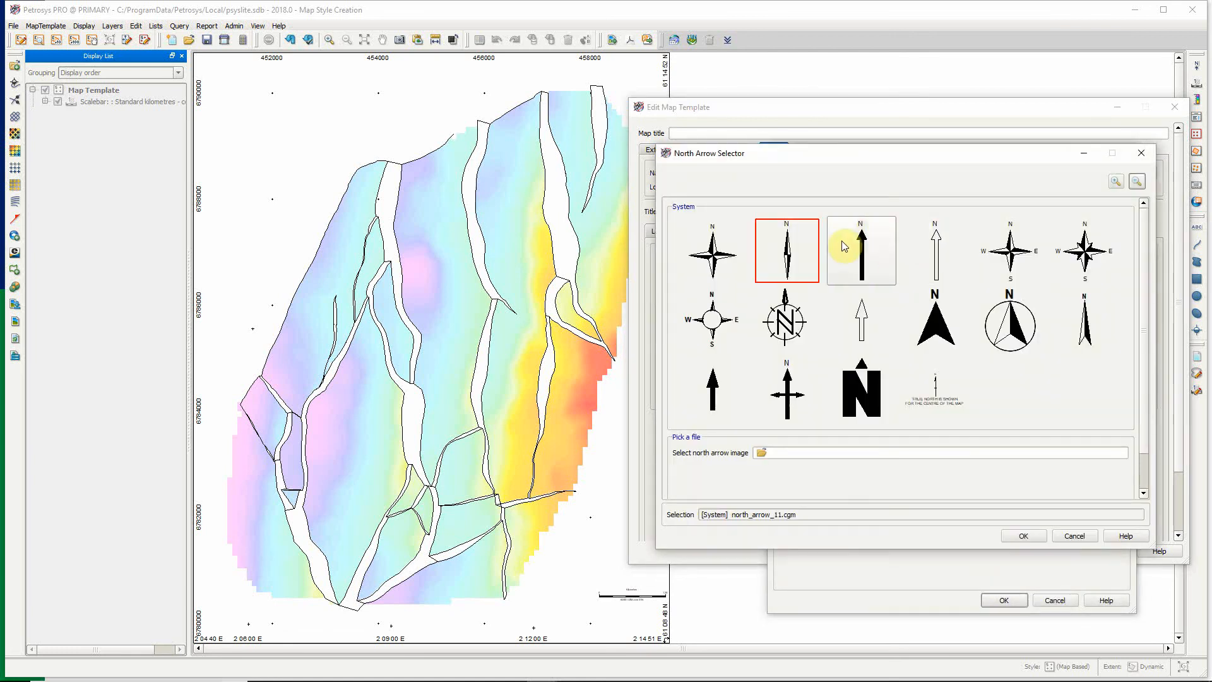
left_click(1022, 537)
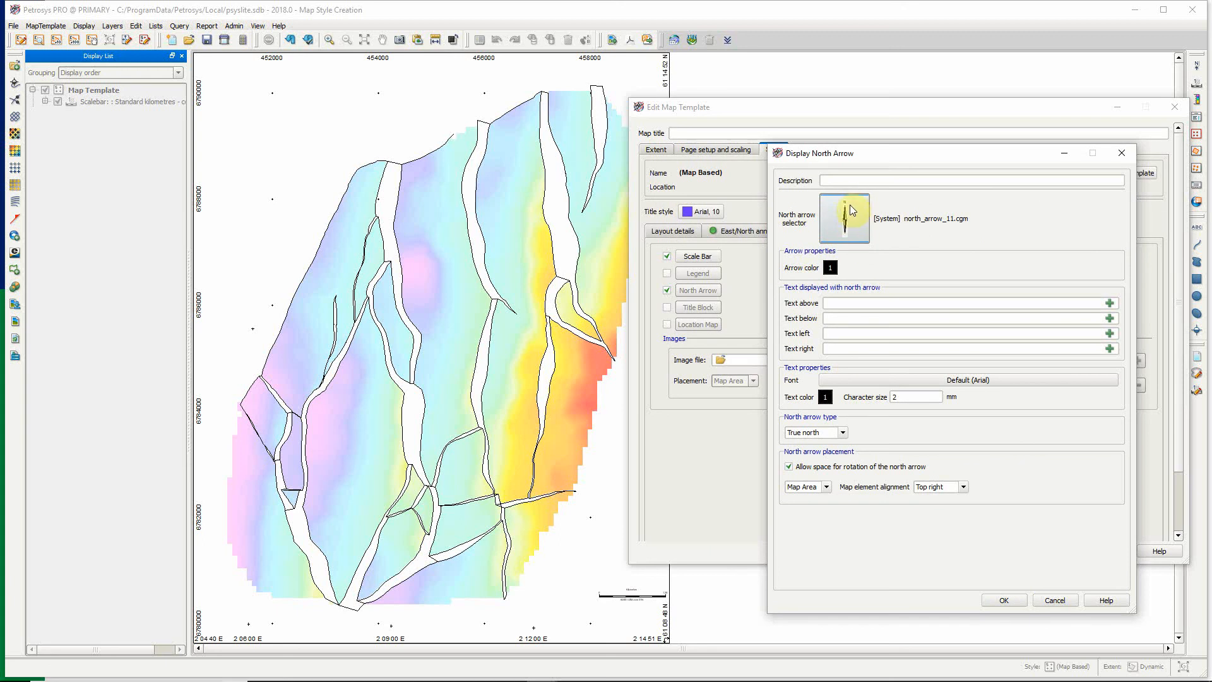
left_click(1005, 600)
left_click(1059, 549)
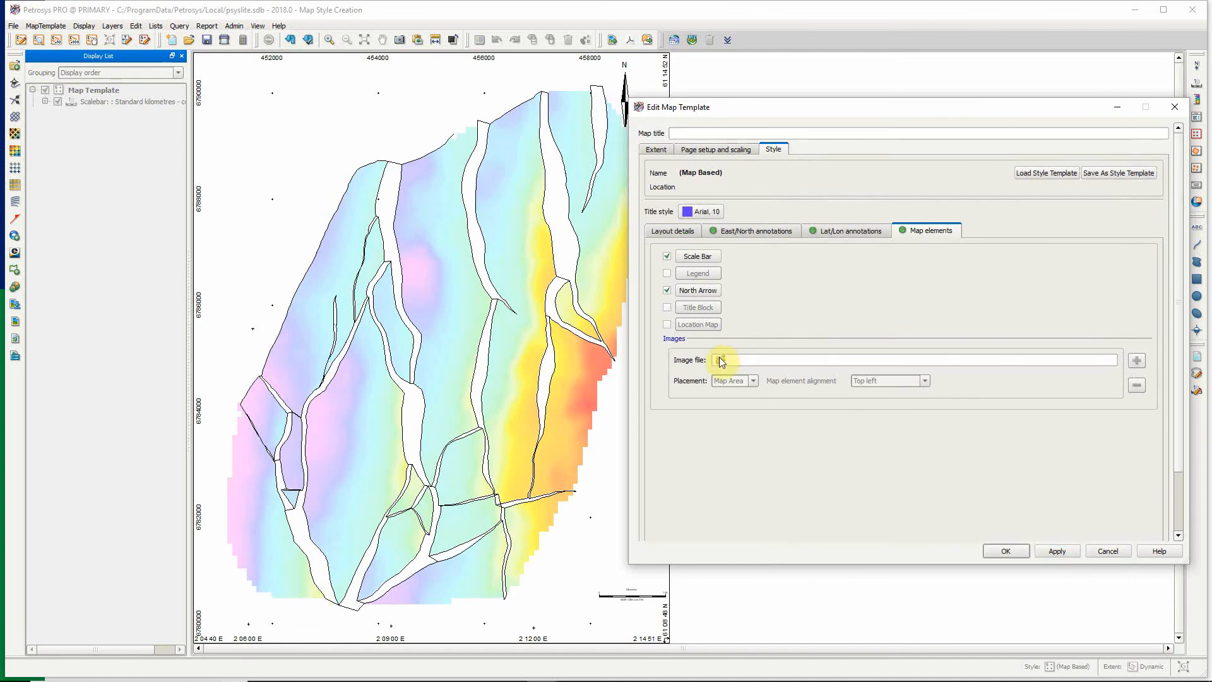
Add the user-defined Glencoe title block at the top left of the map area, apply it and finish editing the template.
left_click(668, 308)
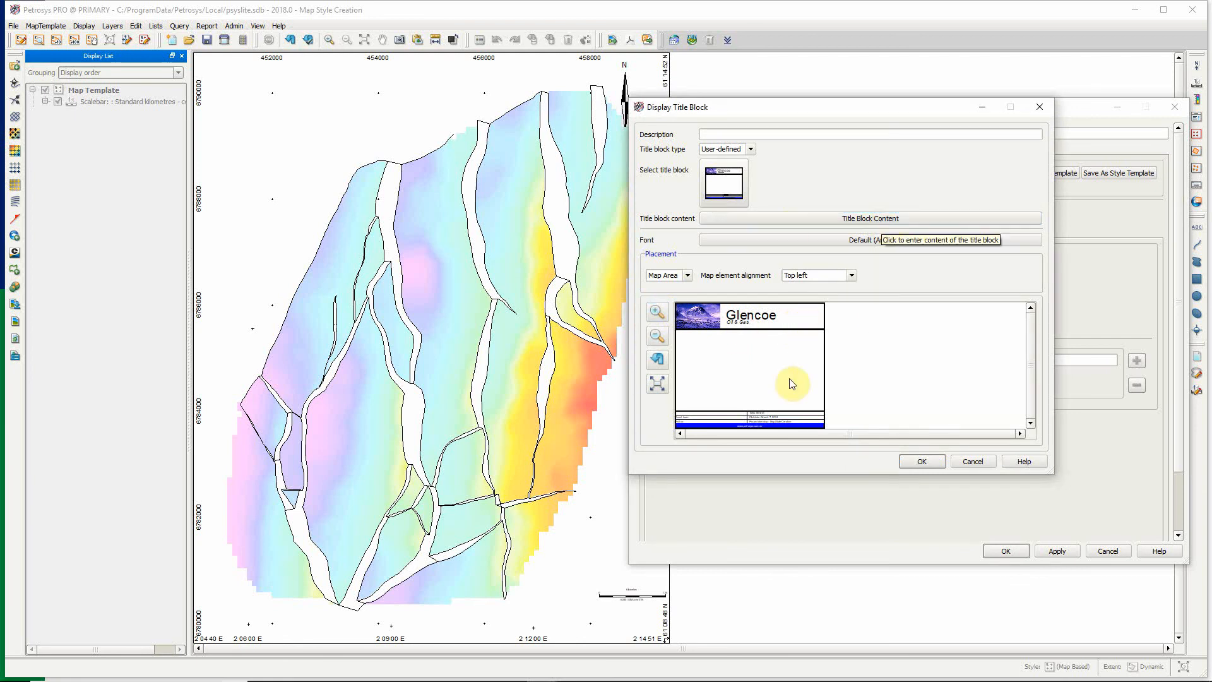
left_click(922, 461)
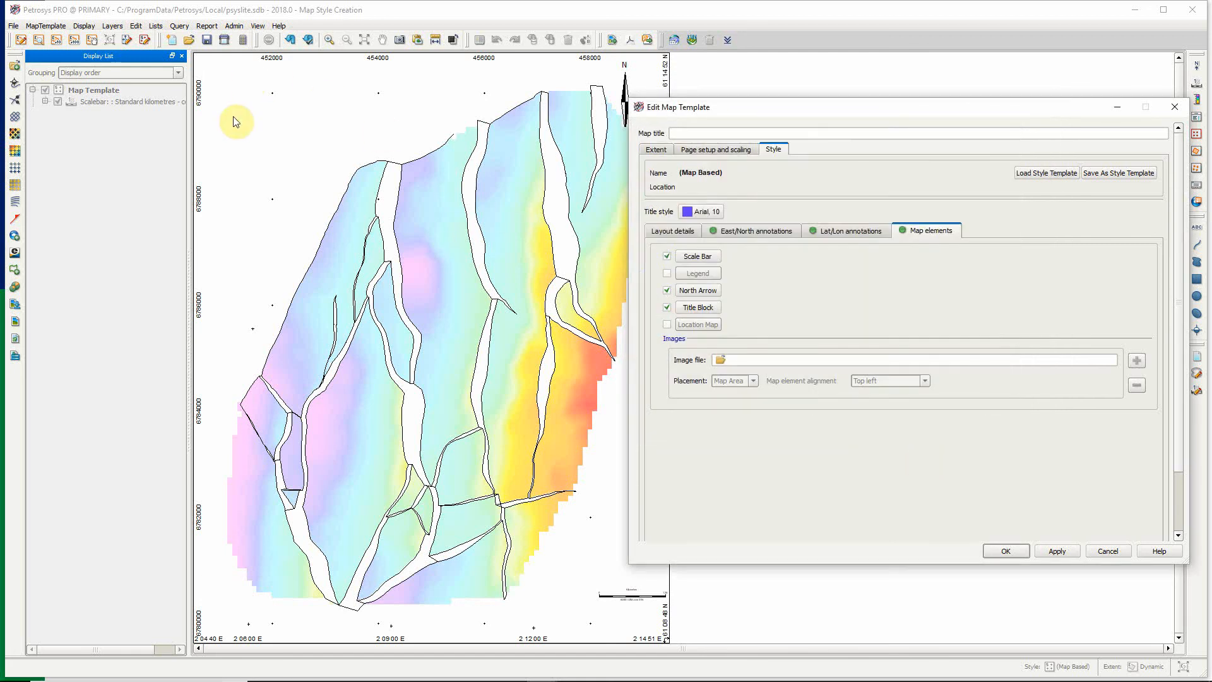
left_click(1054, 552)
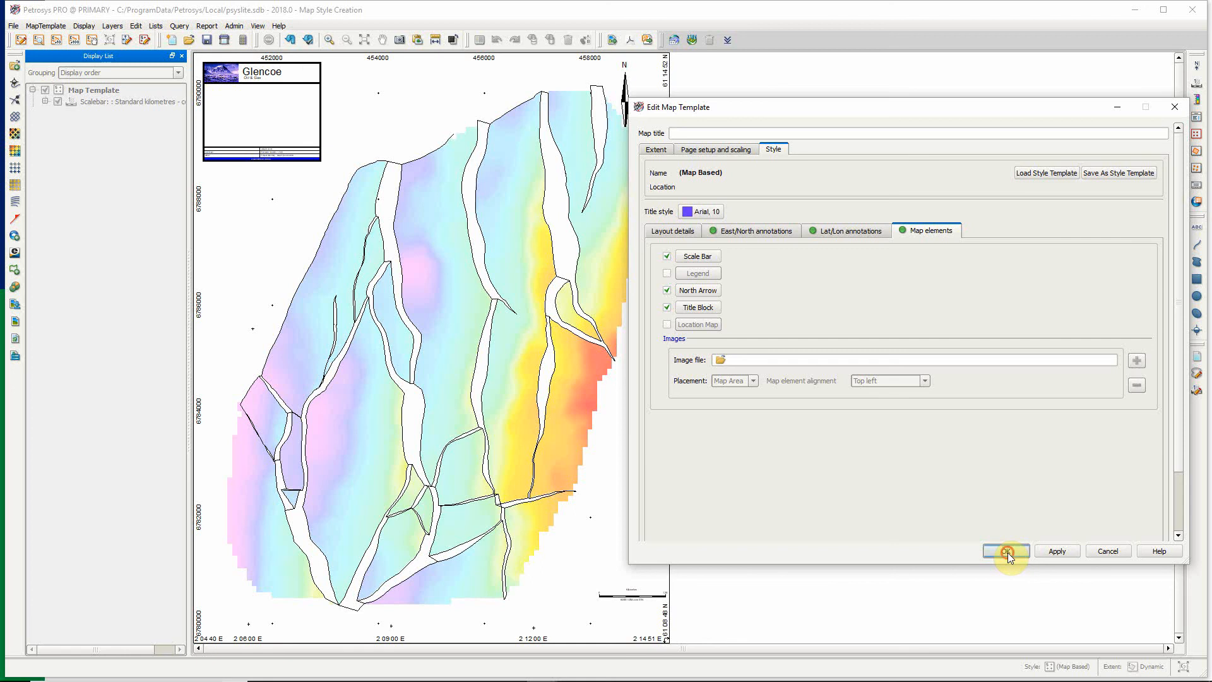
left_click(1006, 551)
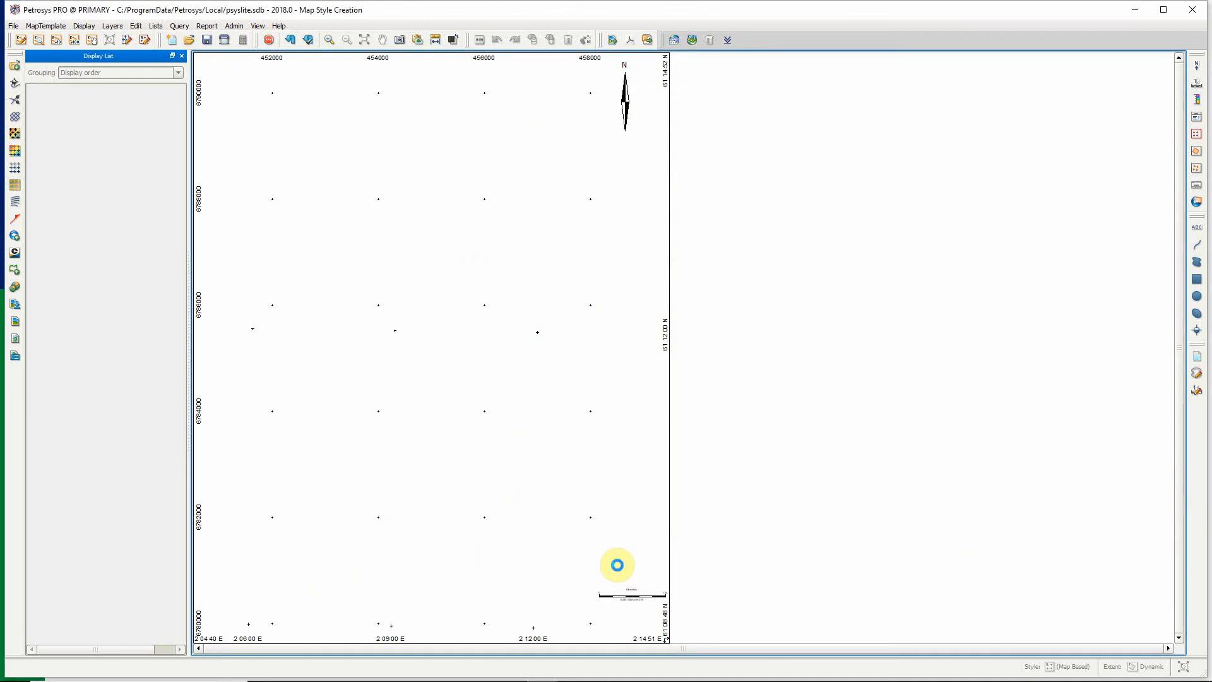
Move the scale bar slightly down and to the left, closer to the map's bottom edge, and redraw the map.
left_click(623, 600)
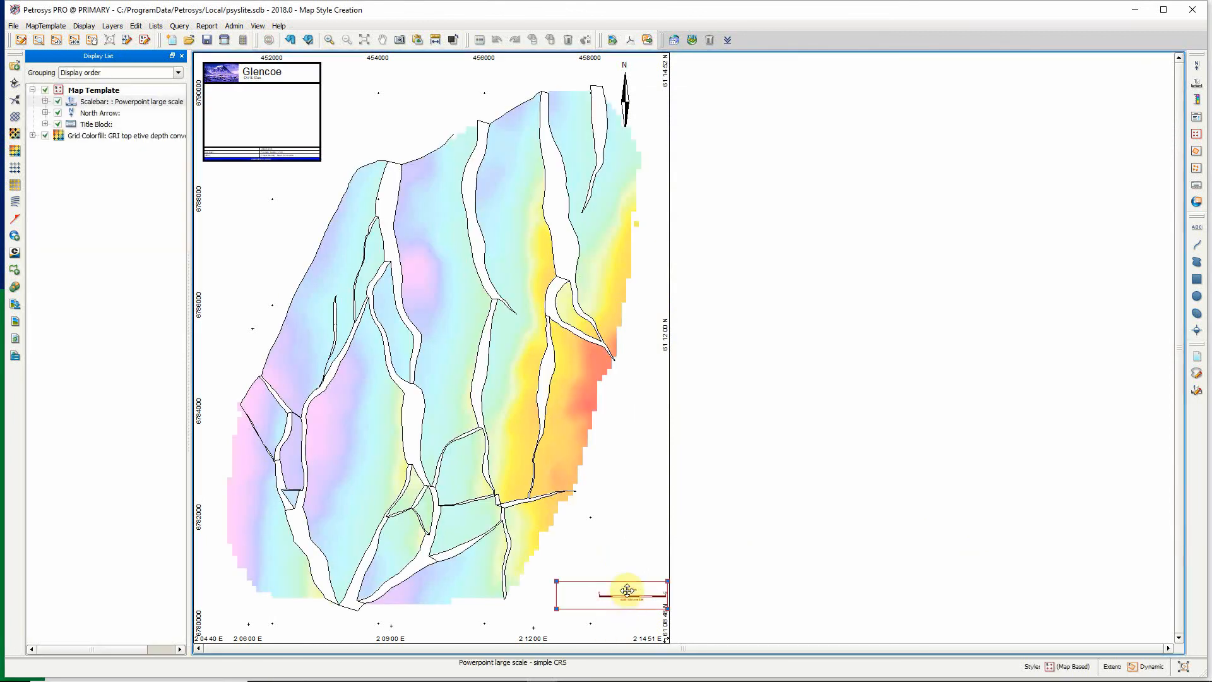
left_click_drag(631, 579, 616, 610)
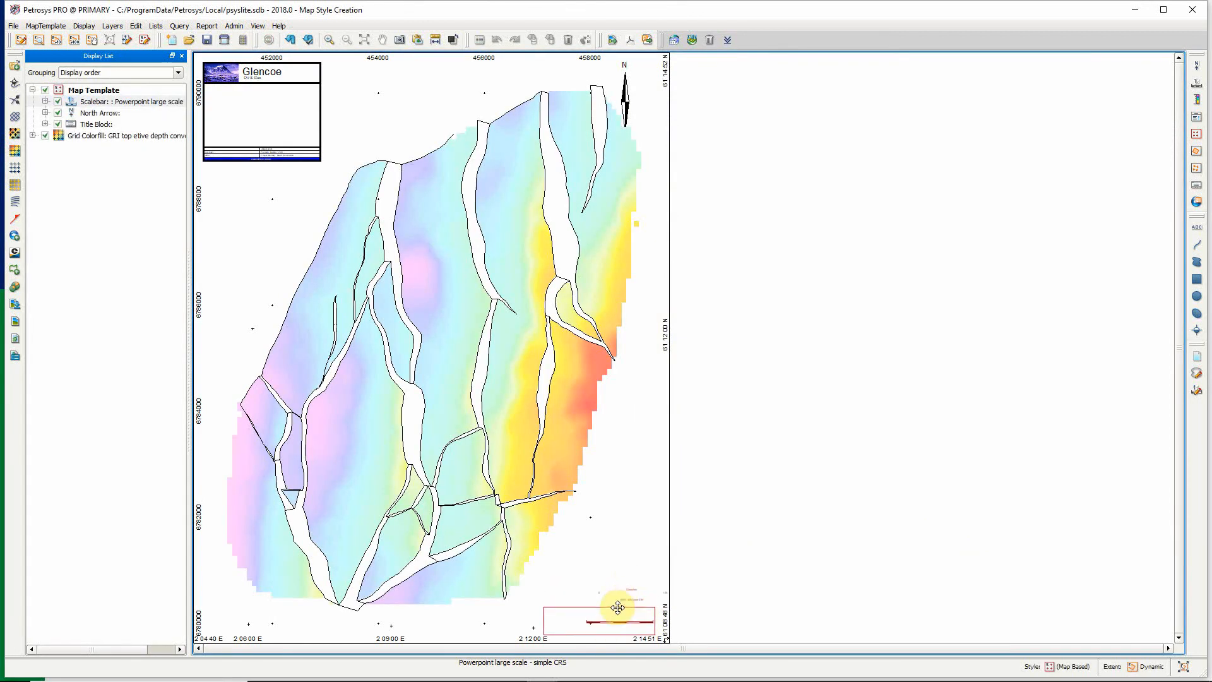
left_click(290, 43)
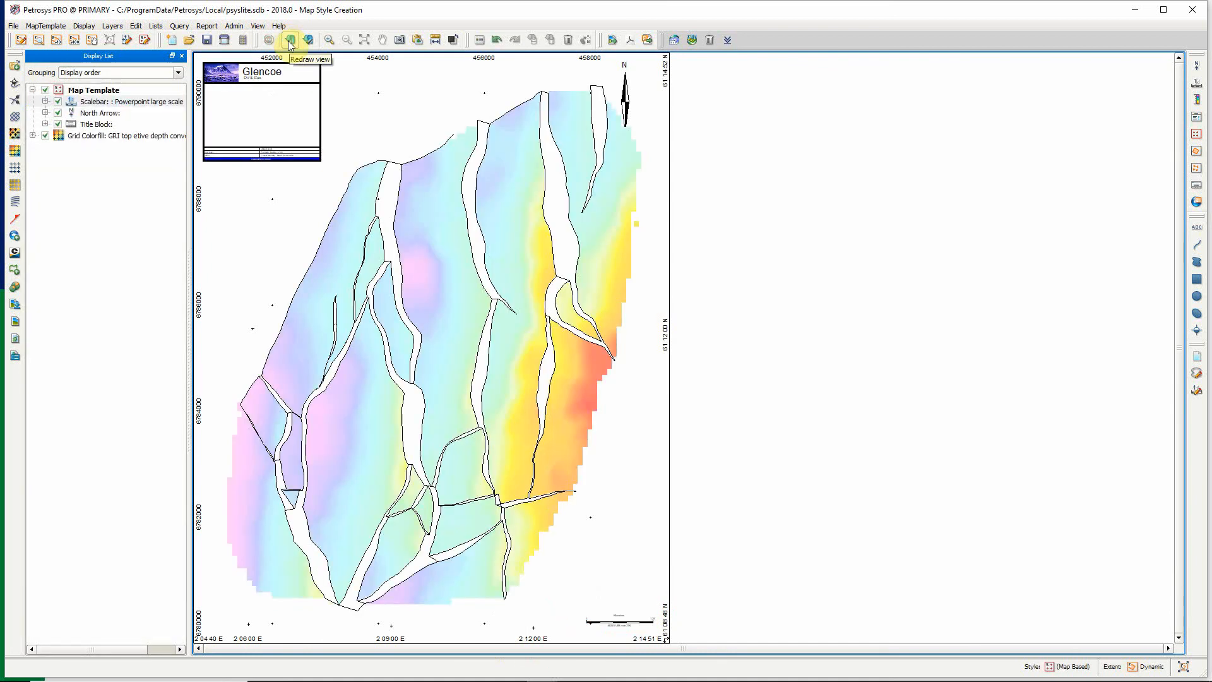
Save the map's style as a template named "Styles demo" in the Site area.
left_click(46, 26)
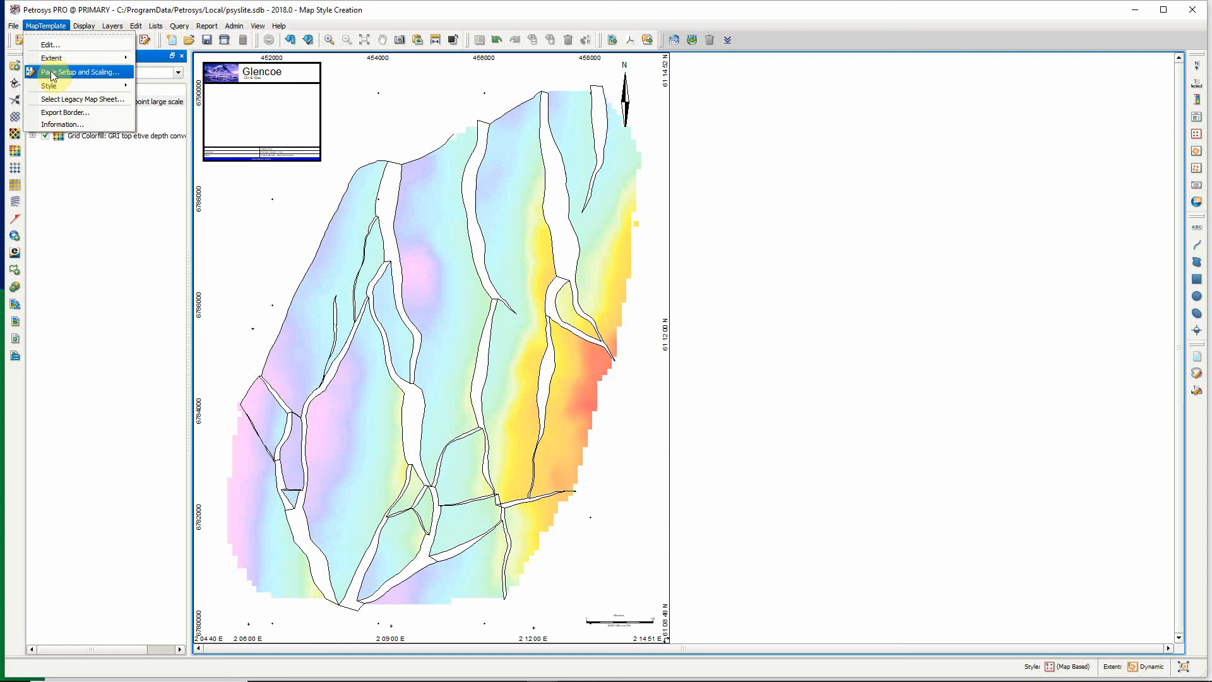
mouse_move(52, 87)
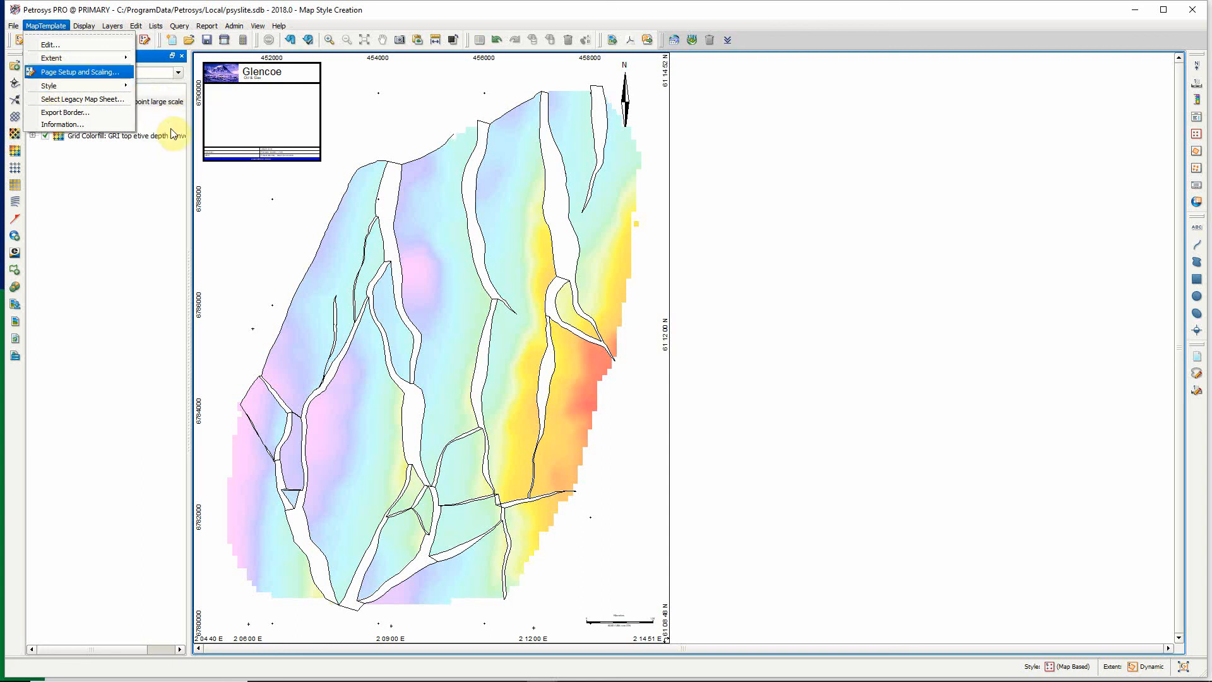
left_click(168, 149)
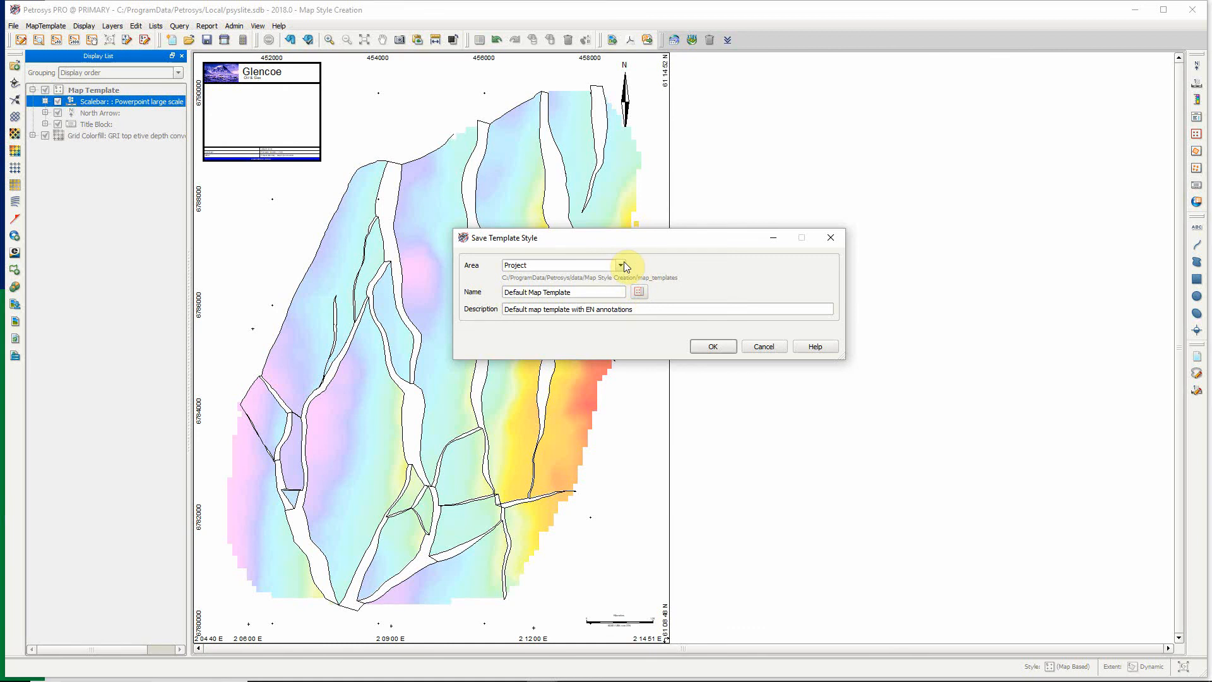
left_click(624, 262)
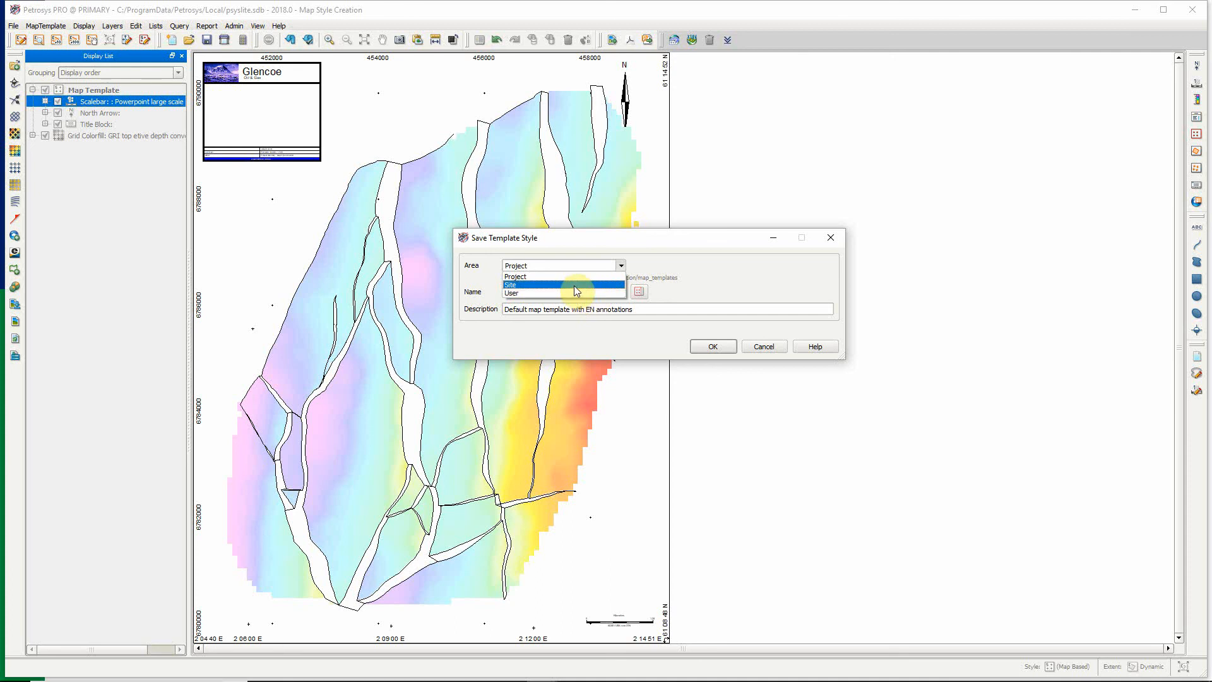
left_click(574, 285)
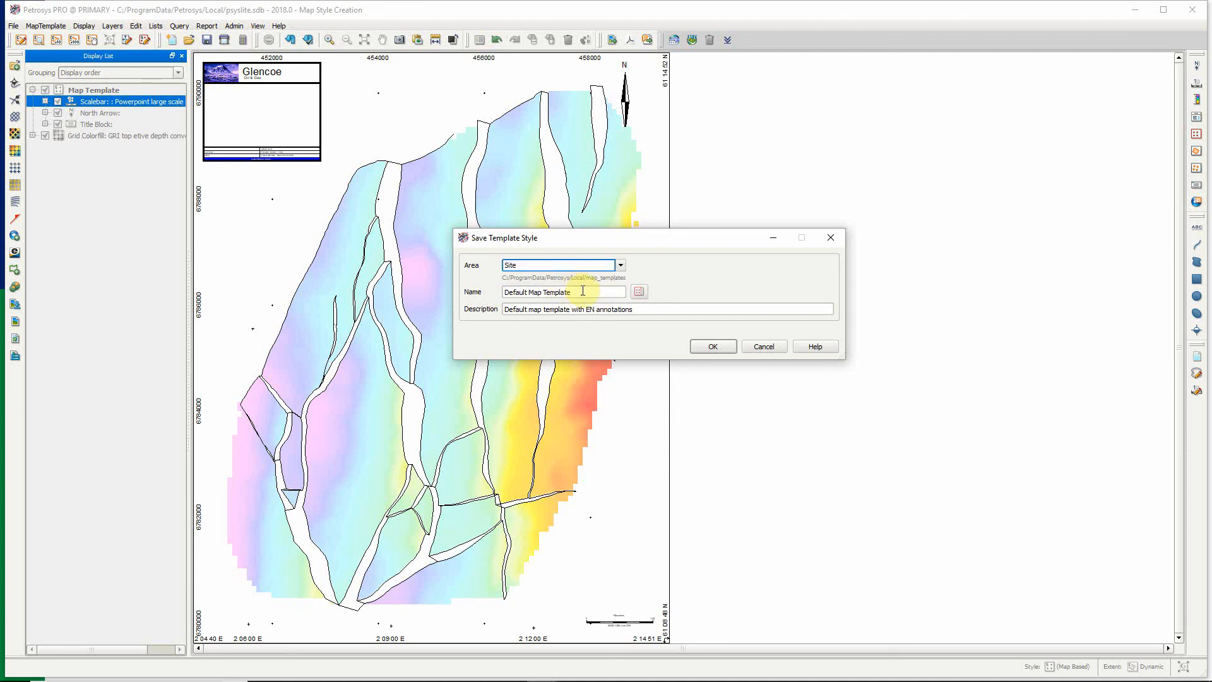
left_click_drag(577, 292, 495, 296)
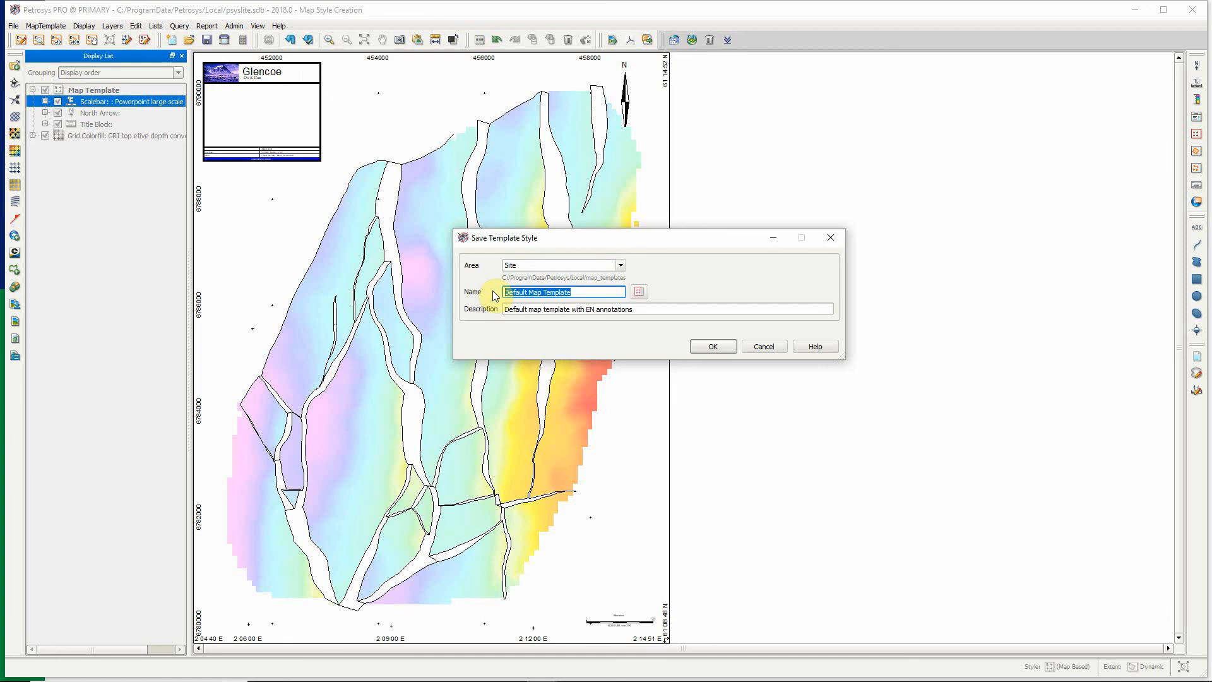
type("Styles demo")
left_click(713, 347)
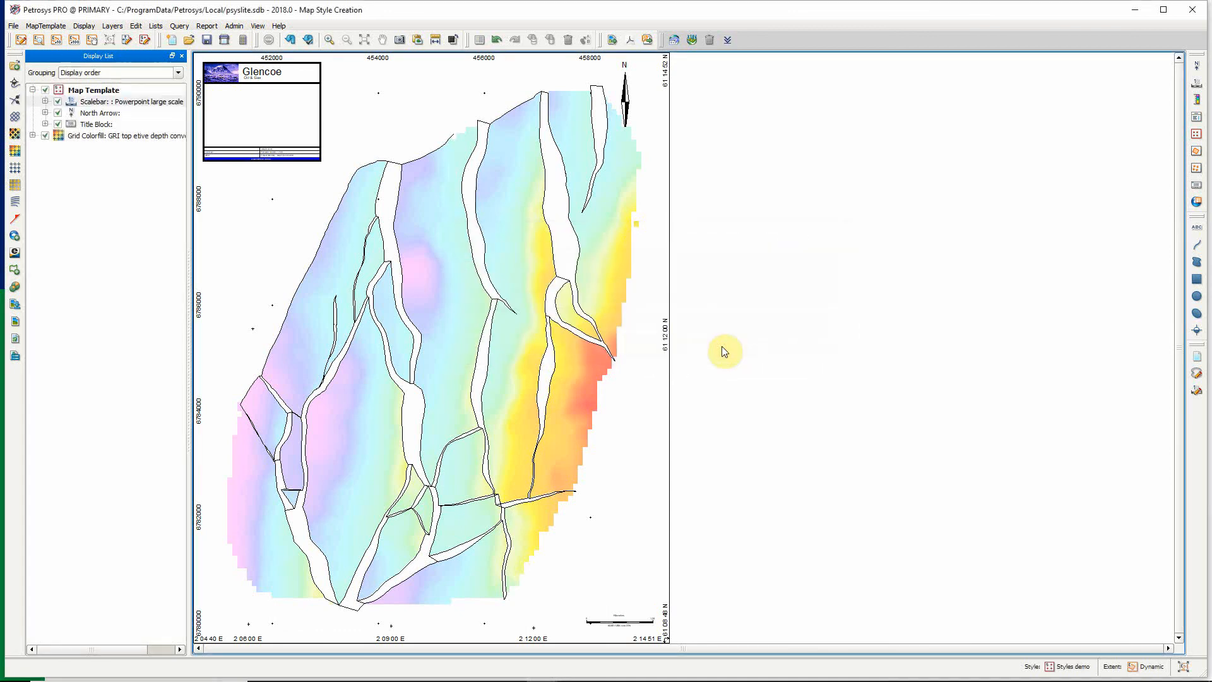
Switch to the other Petrosys PRO window showing the Intra Drake top sand interpretation map.
mouse_move(645, 680)
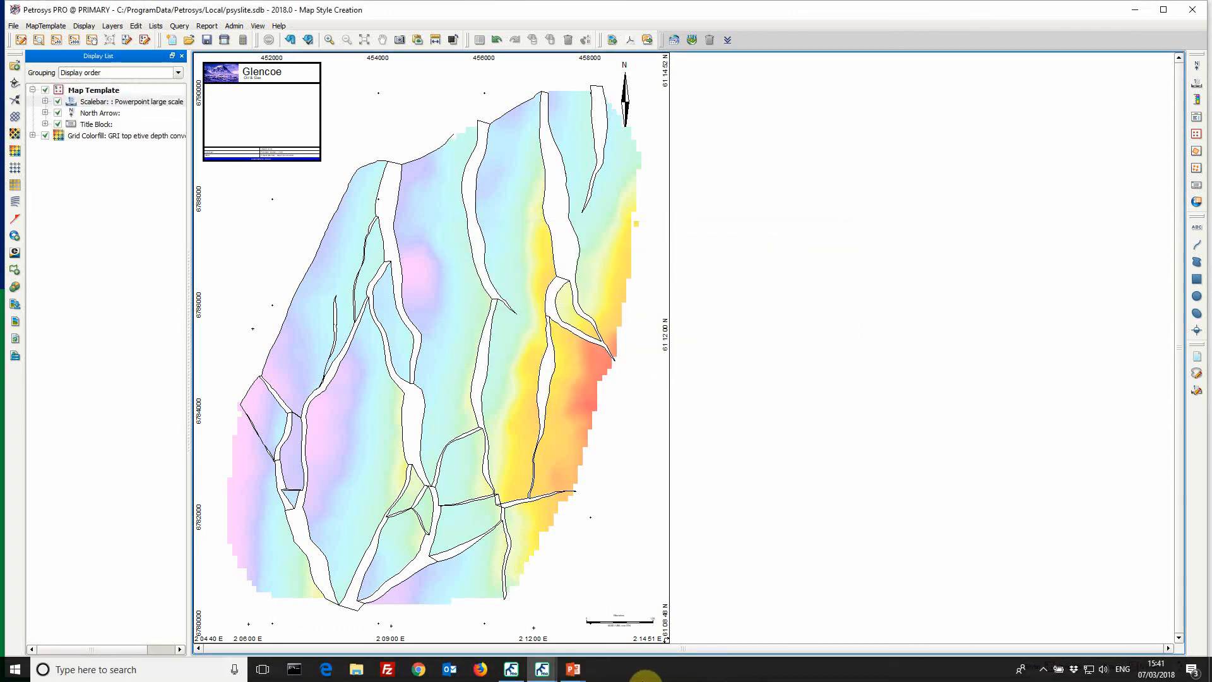
left_click(546, 674)
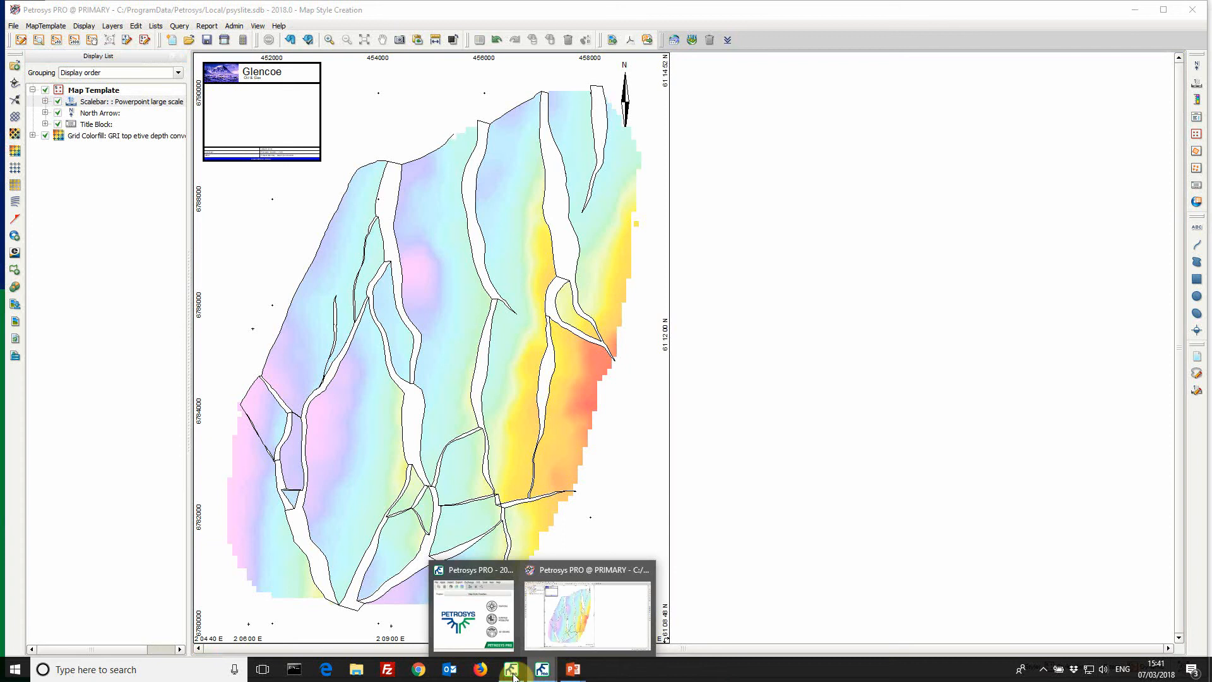
left_click(597, 606)
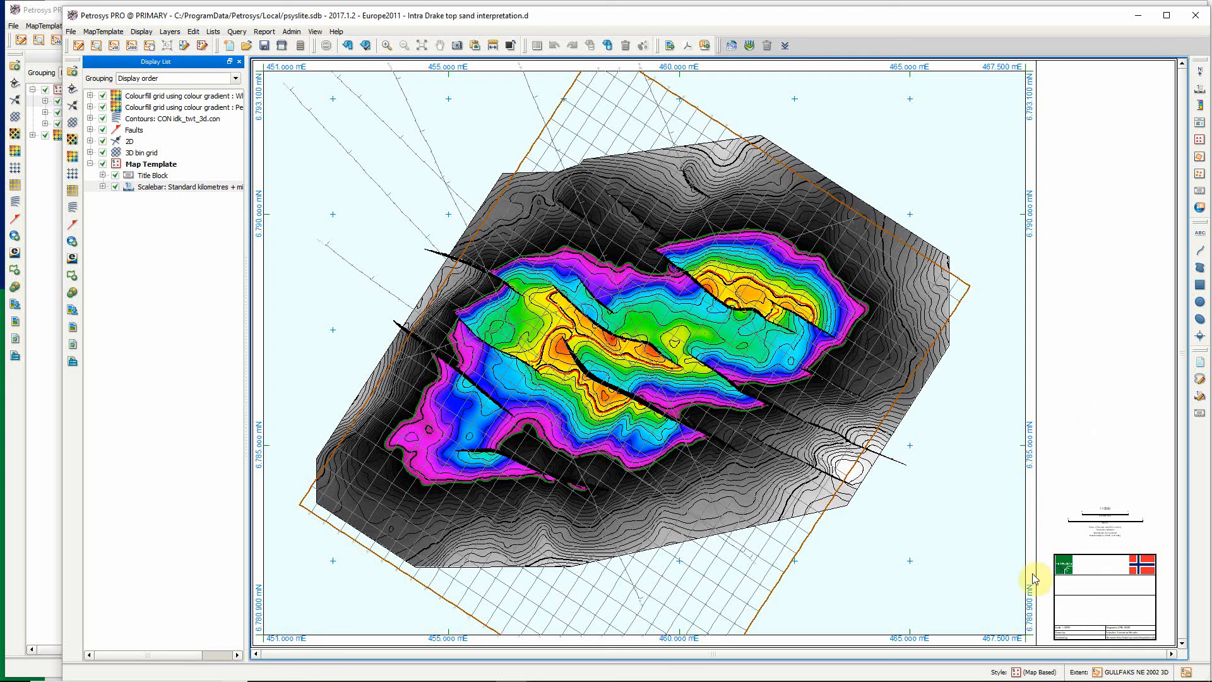
Open the style template selection for this map and filter the templates to the Site location only.
left_click(1033, 673)
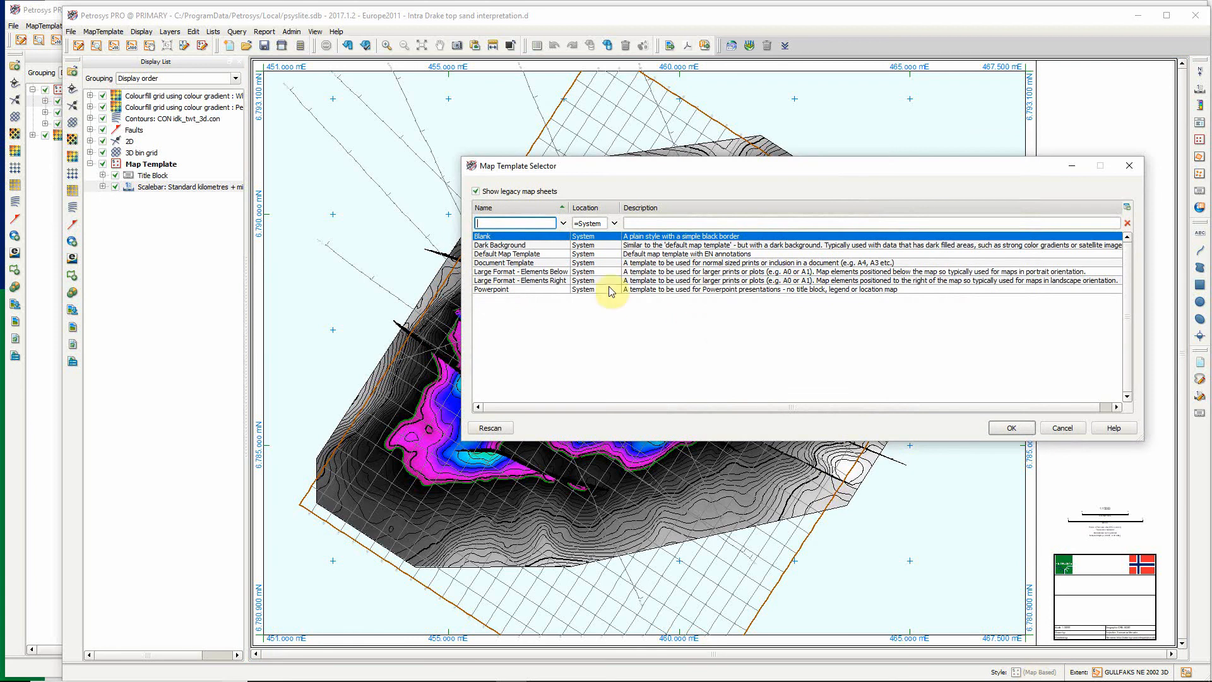
left_click(614, 223)
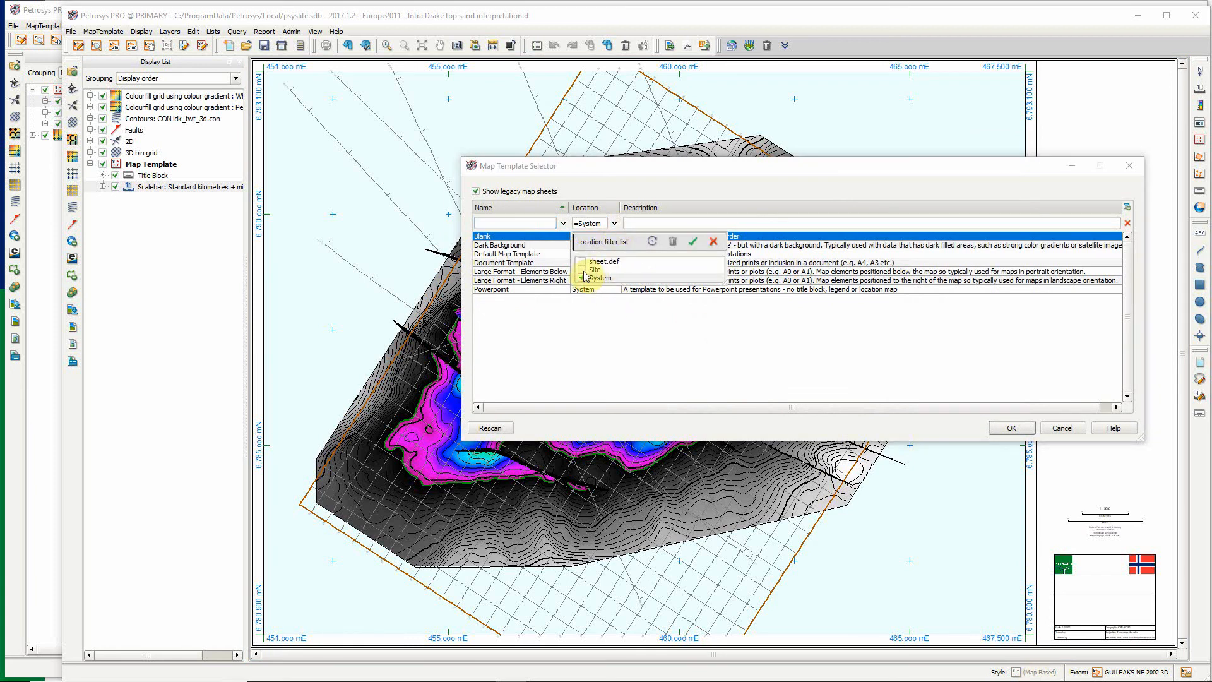
left_click(594, 270)
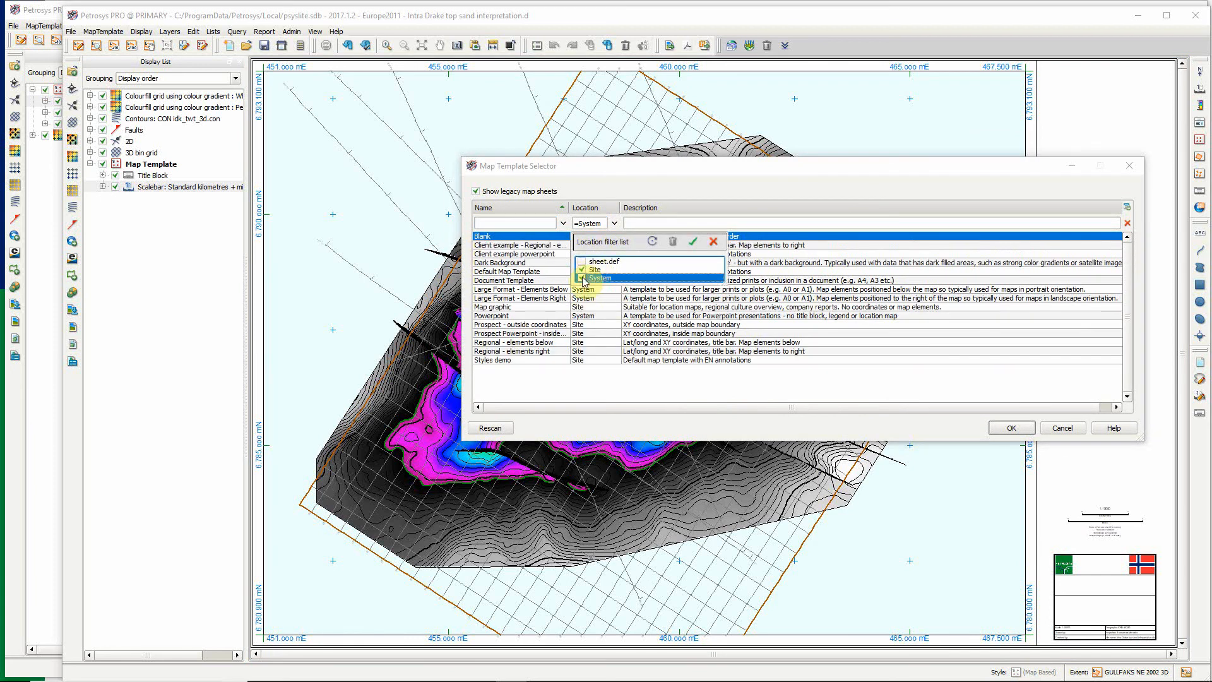
left_click(607, 278)
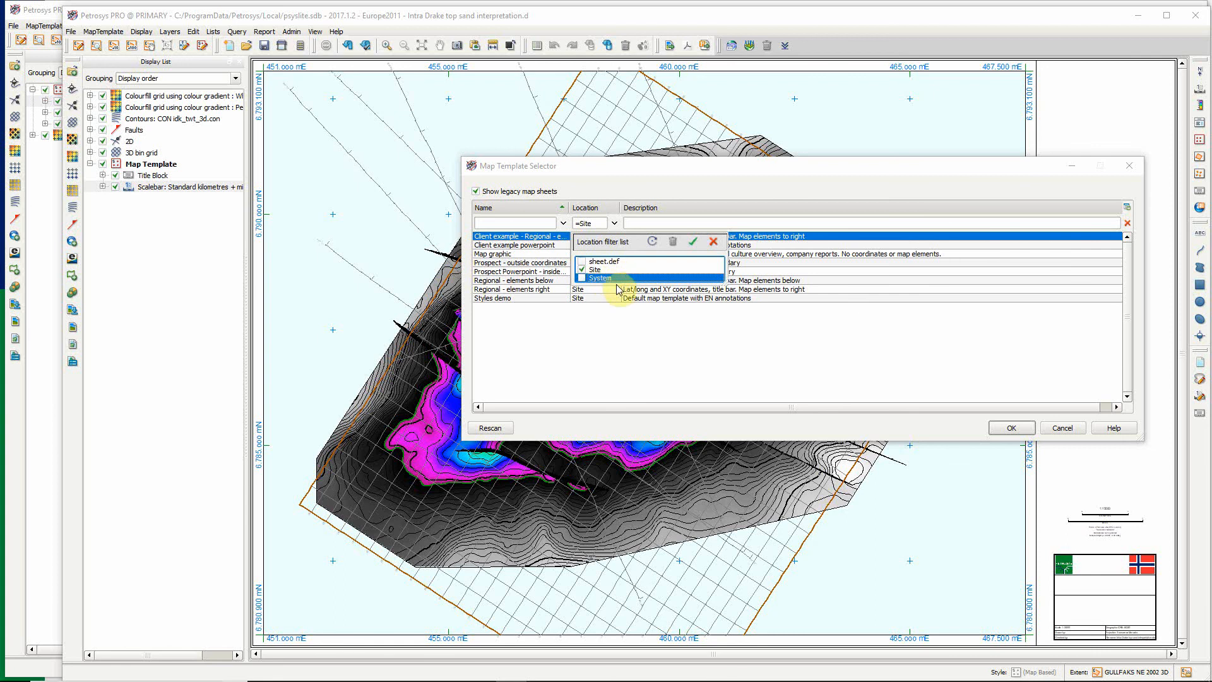
left_click(692, 174)
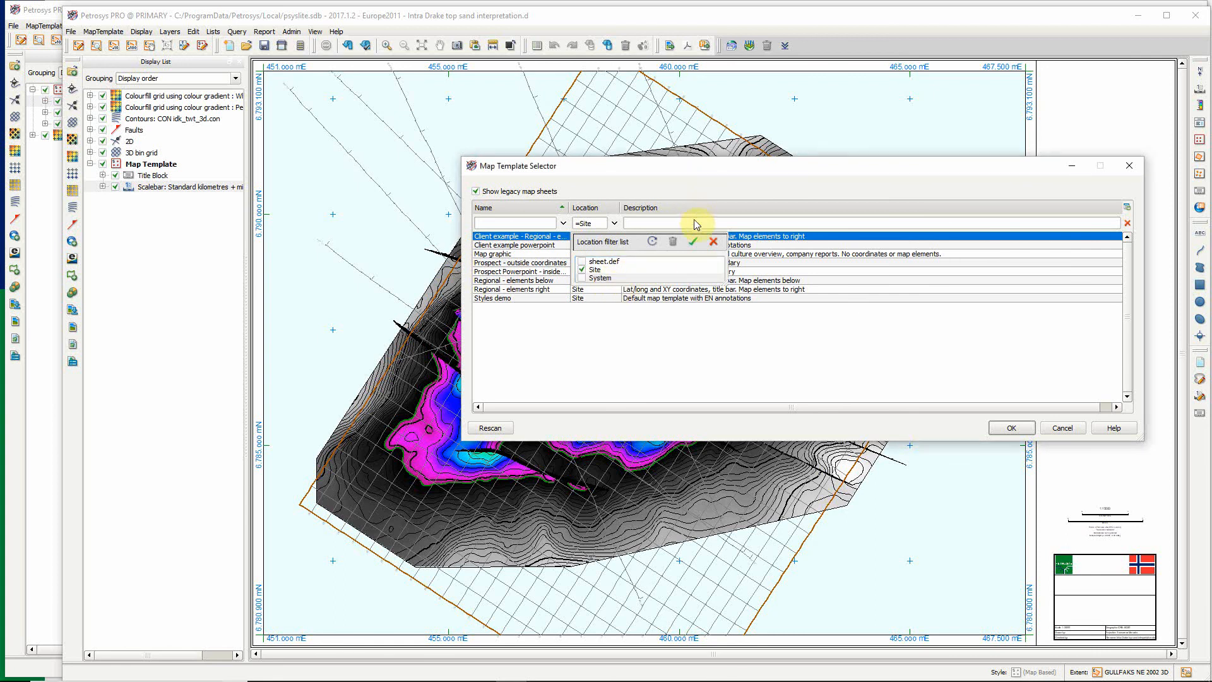
left_click(692, 241)
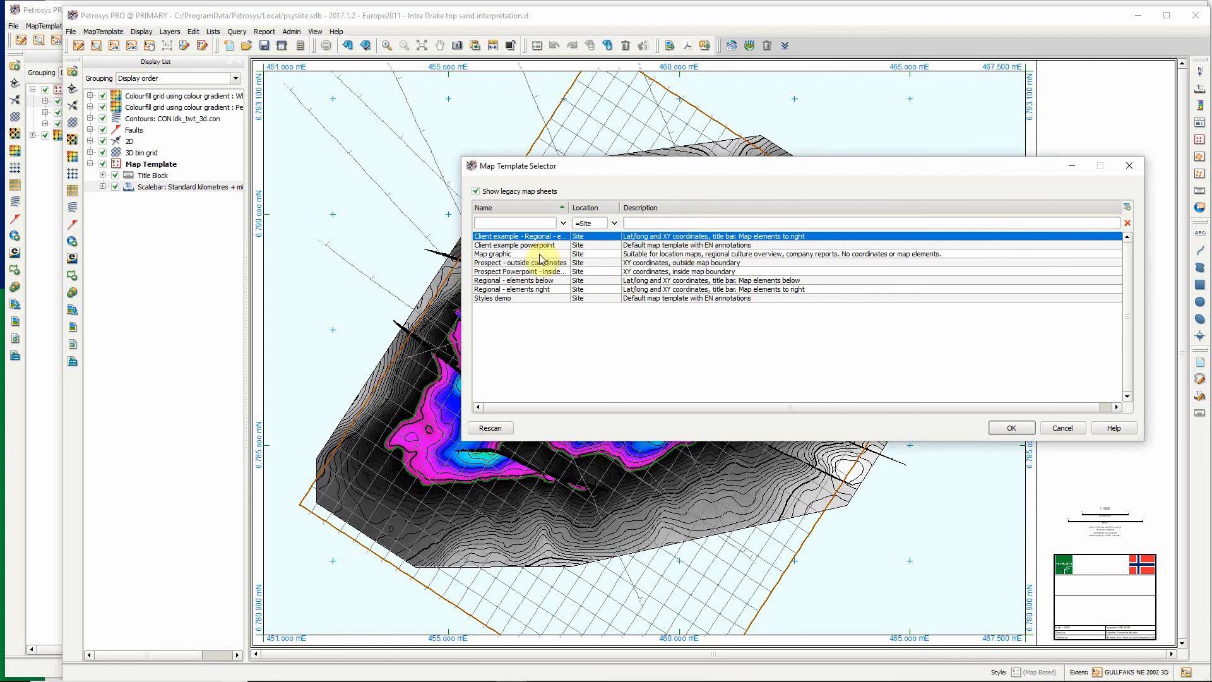
Load the "Styles demo" template as the map's style and redraw the map.
left_click(510, 300)
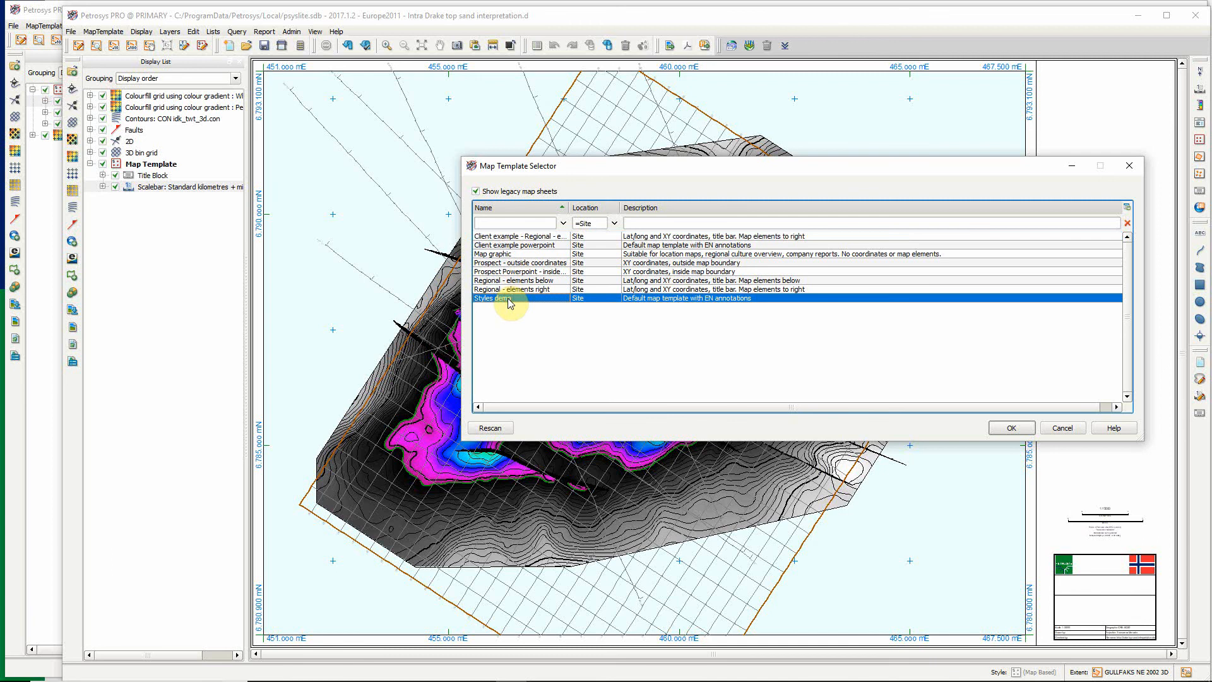
left_click(1011, 429)
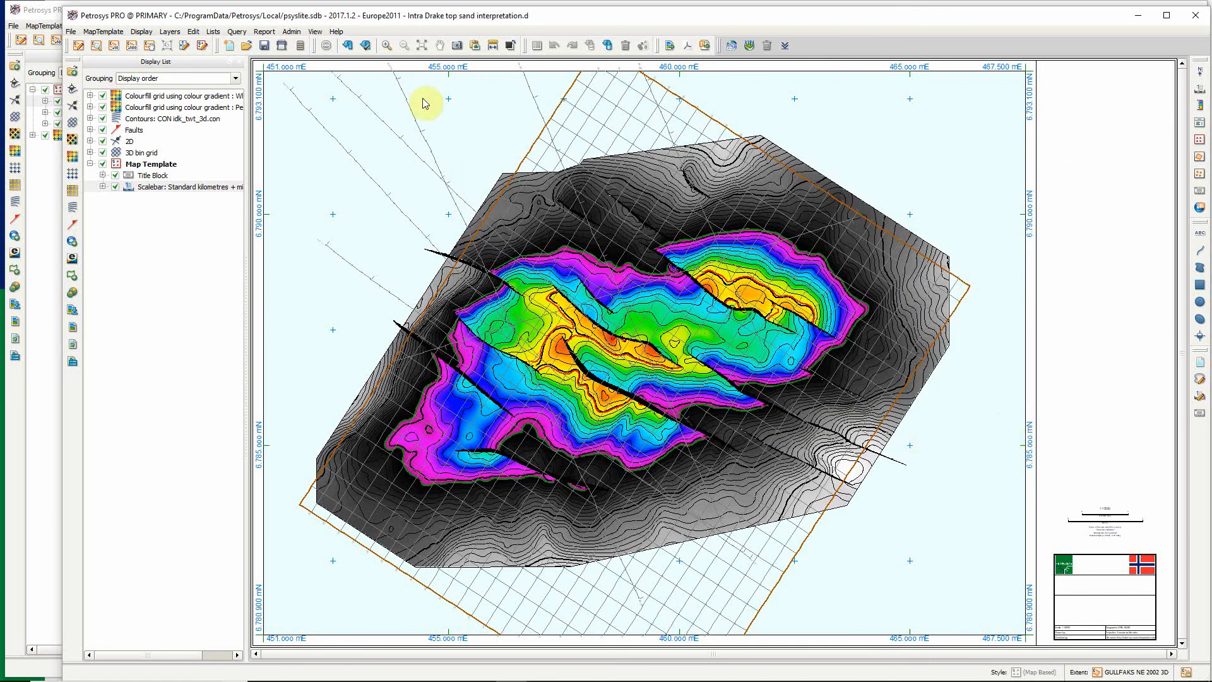
left_click(361, 45)
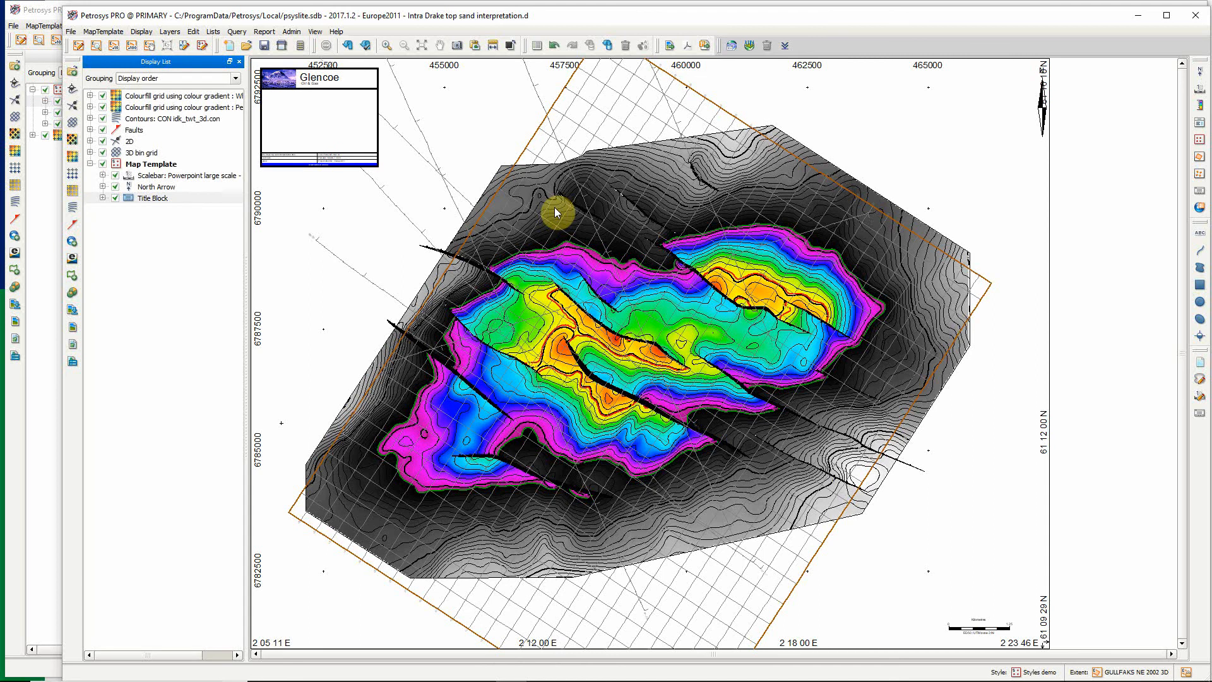
scroll(848, 520, "up", 3)
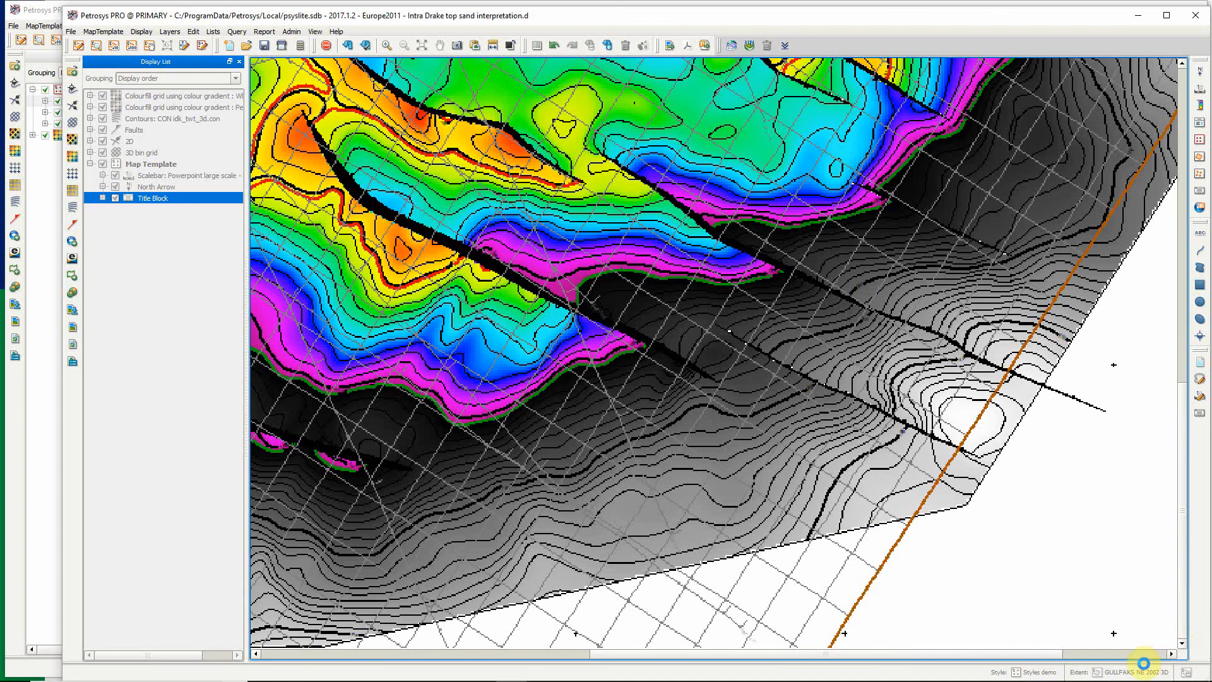
left_click(1154, 654)
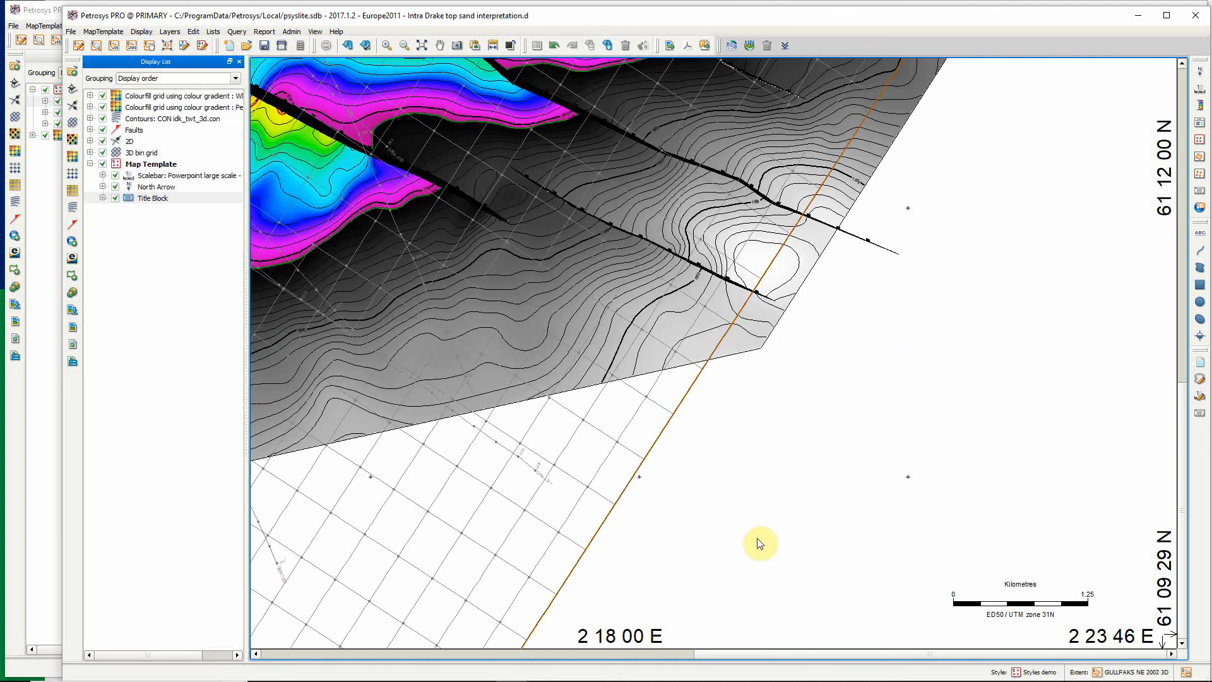
Switch to the running PowerPoint slide show and advance past the Demo slide.
mouse_move(638, 681)
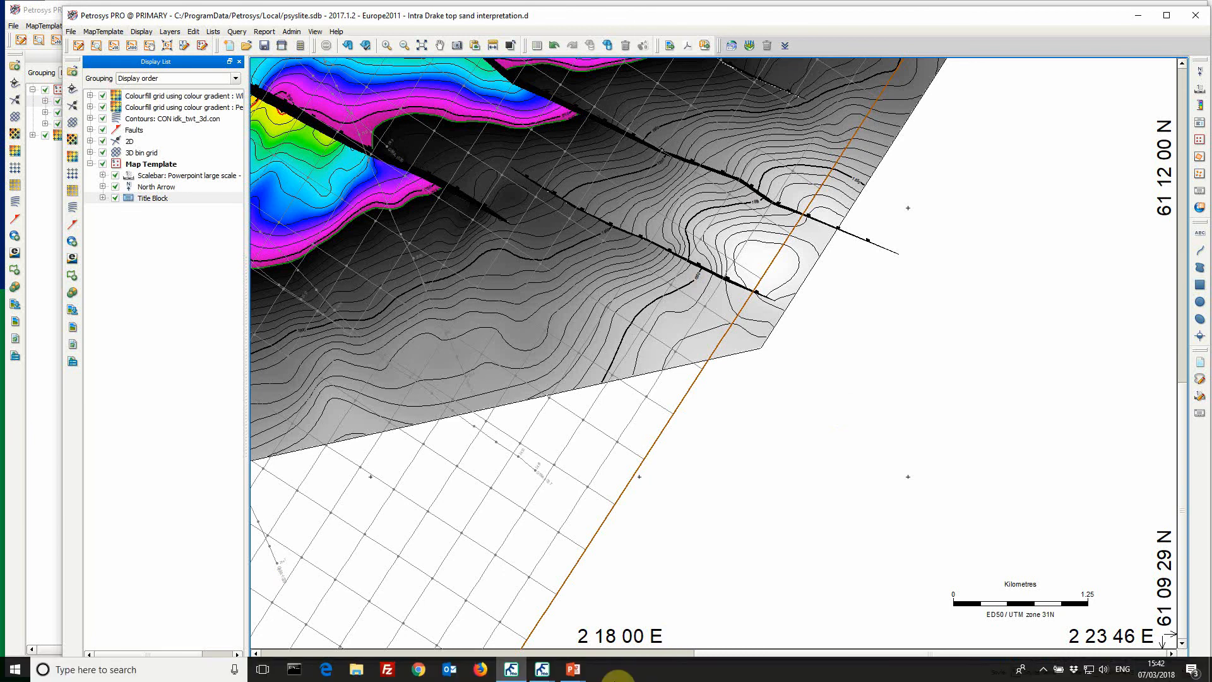
left_click(576, 674)
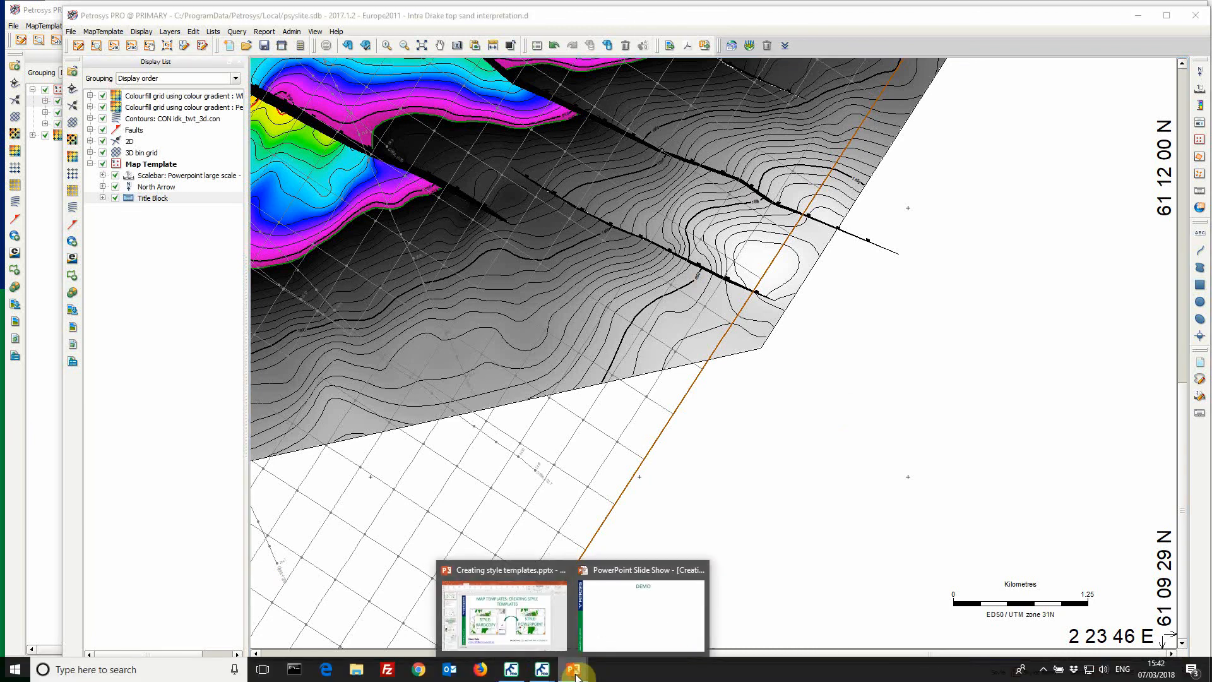
left_click(638, 606)
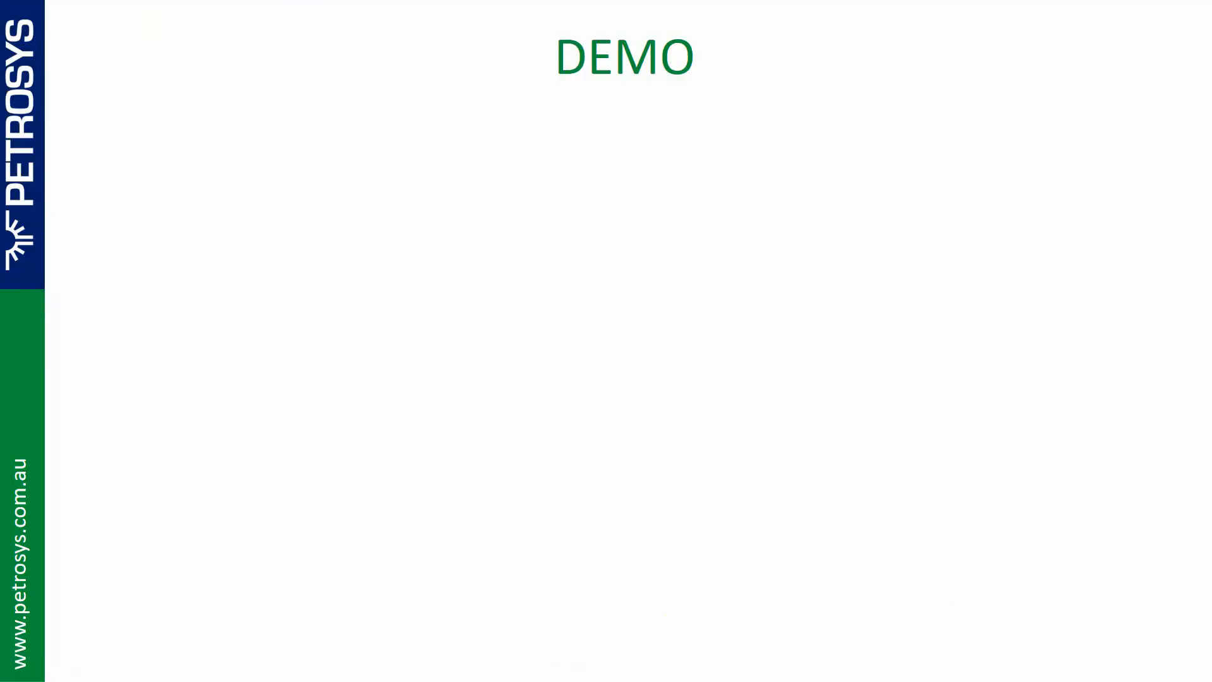
key("Right")
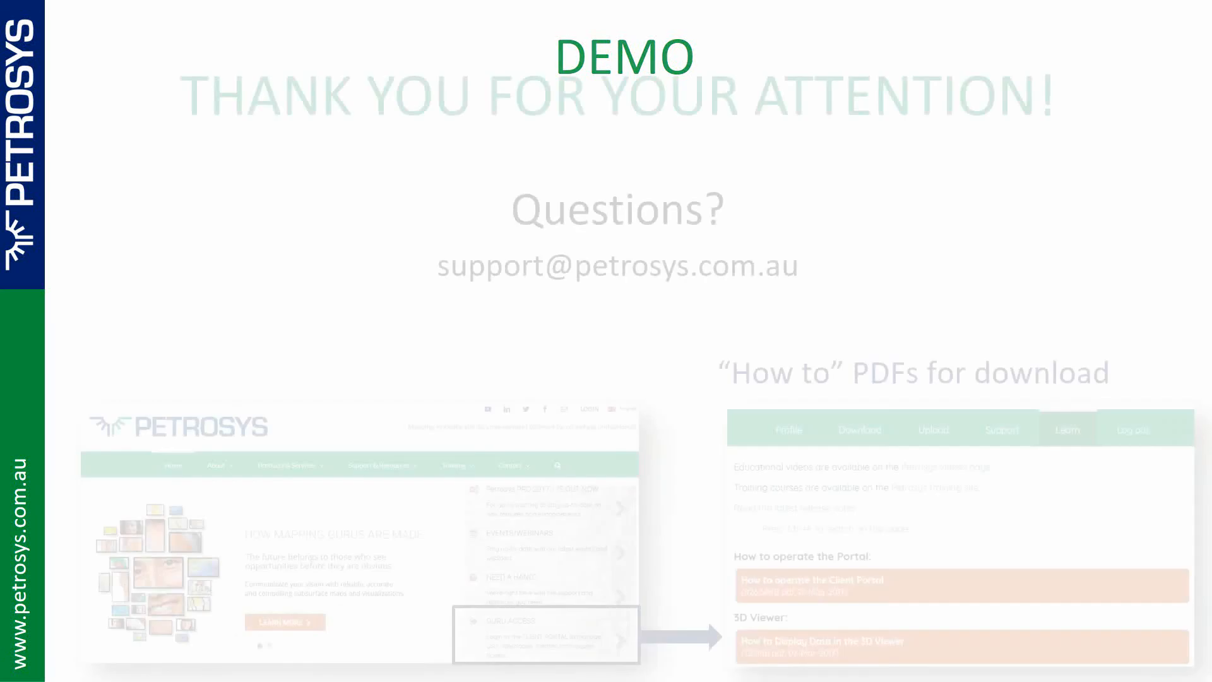